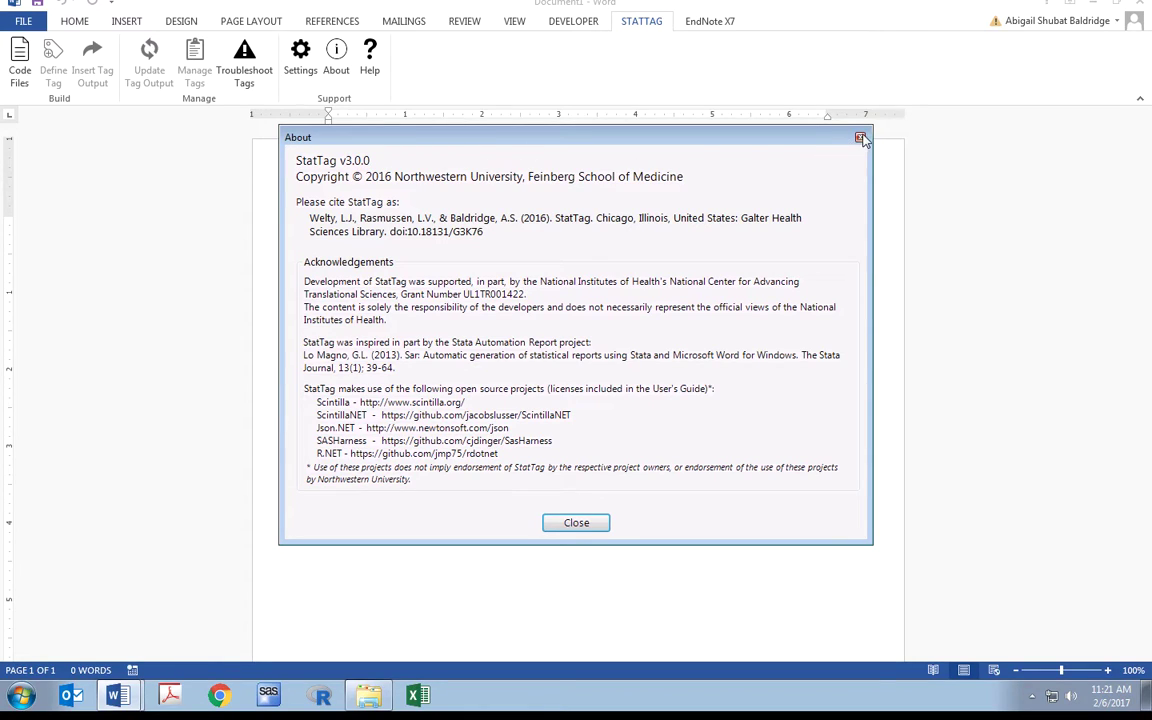
Close the About information and add Stata Example.do as a code file for this document.
left_click(577, 523)
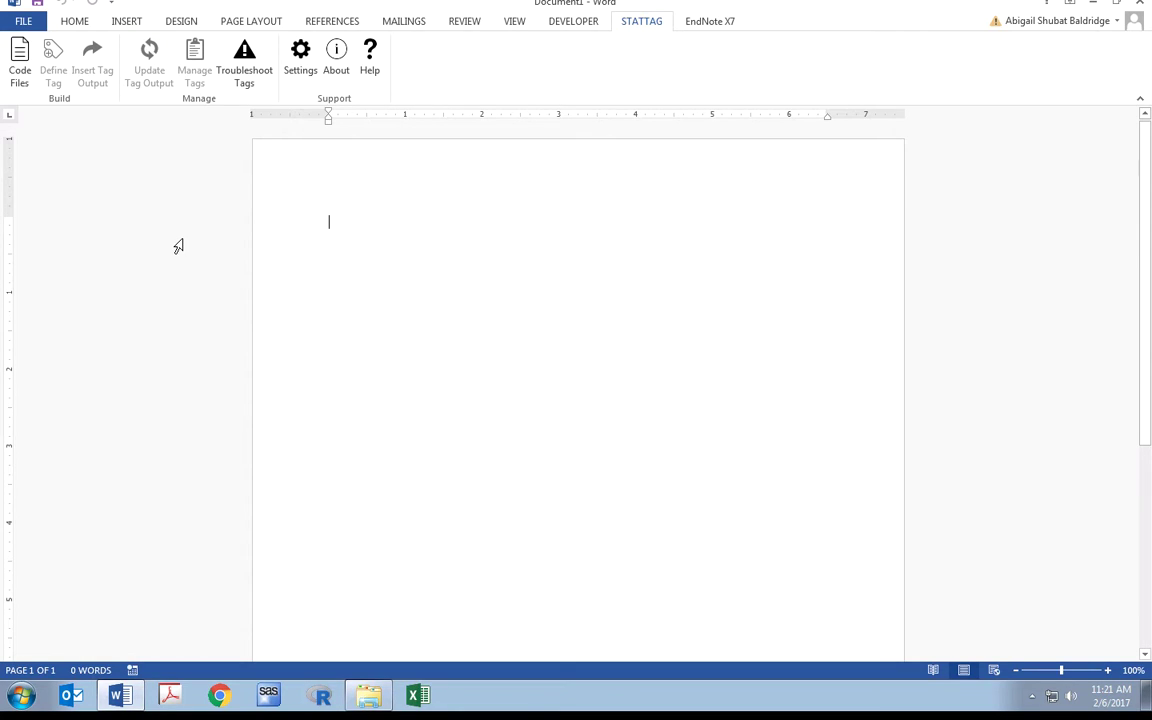
left_click(20, 70)
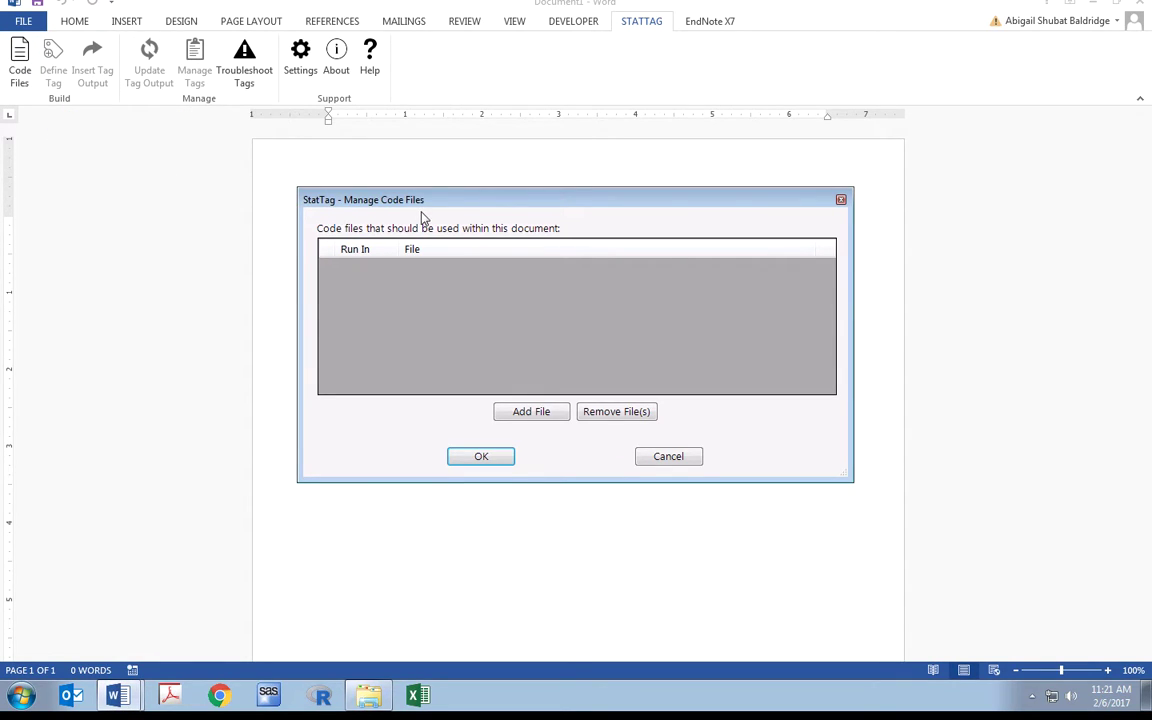
left_click(532, 411)
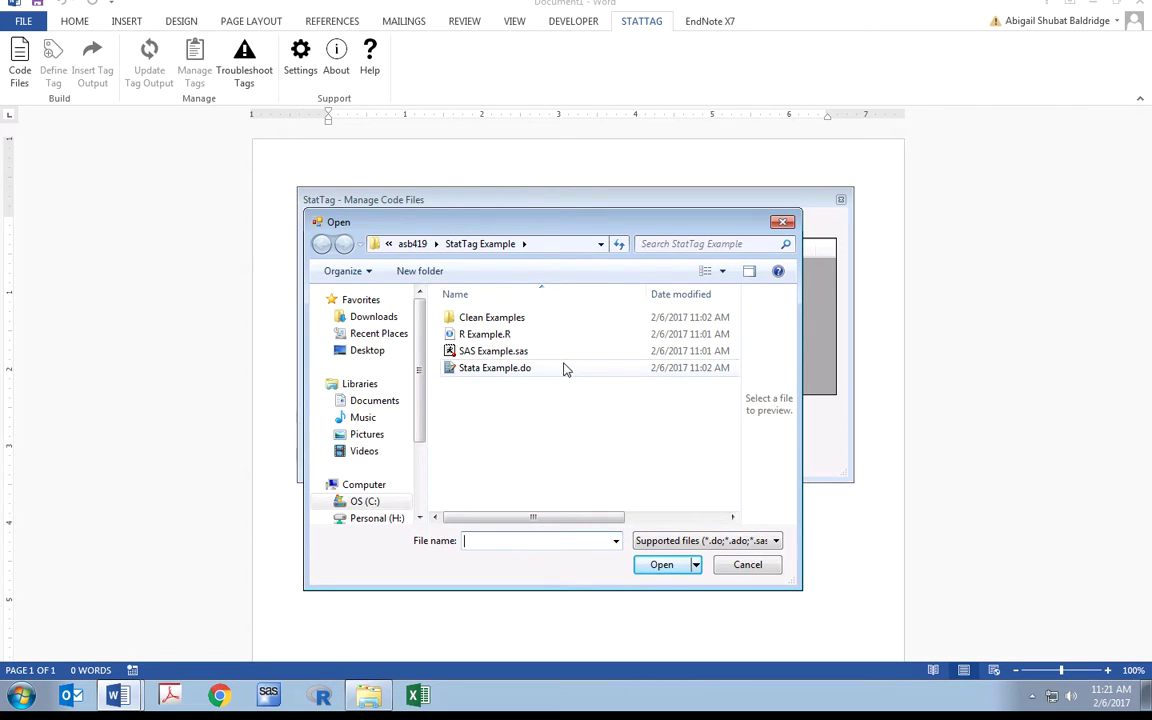
left_click(478, 372)
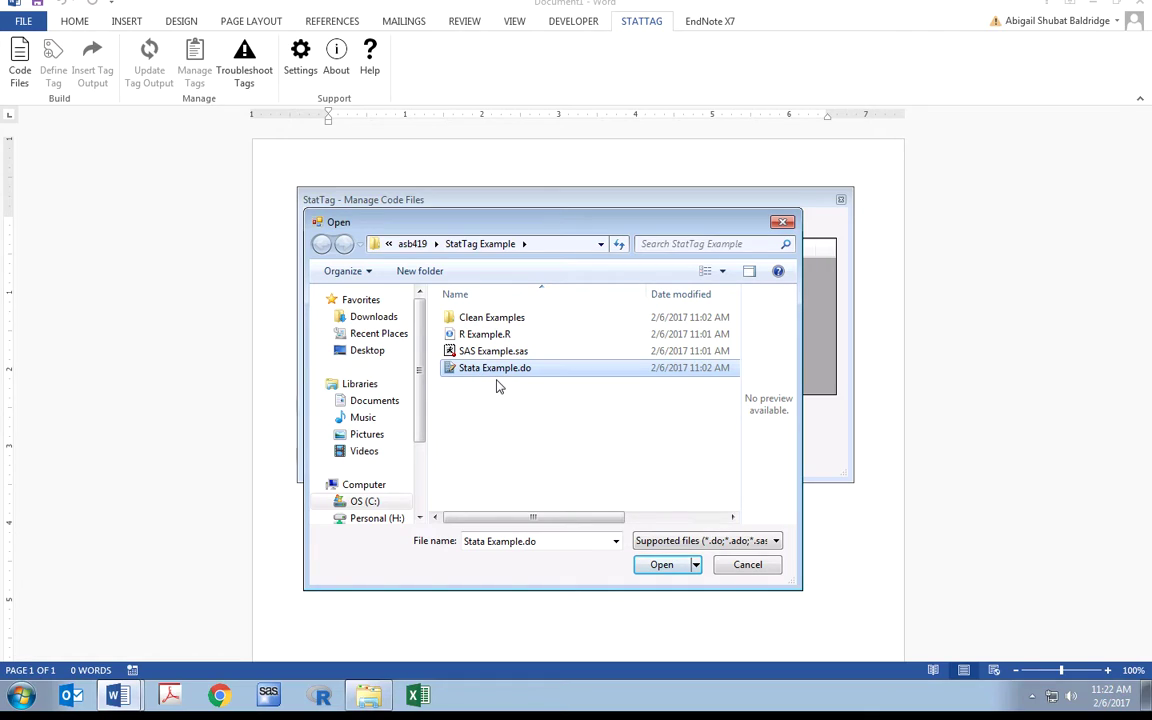
left_click(659, 566)
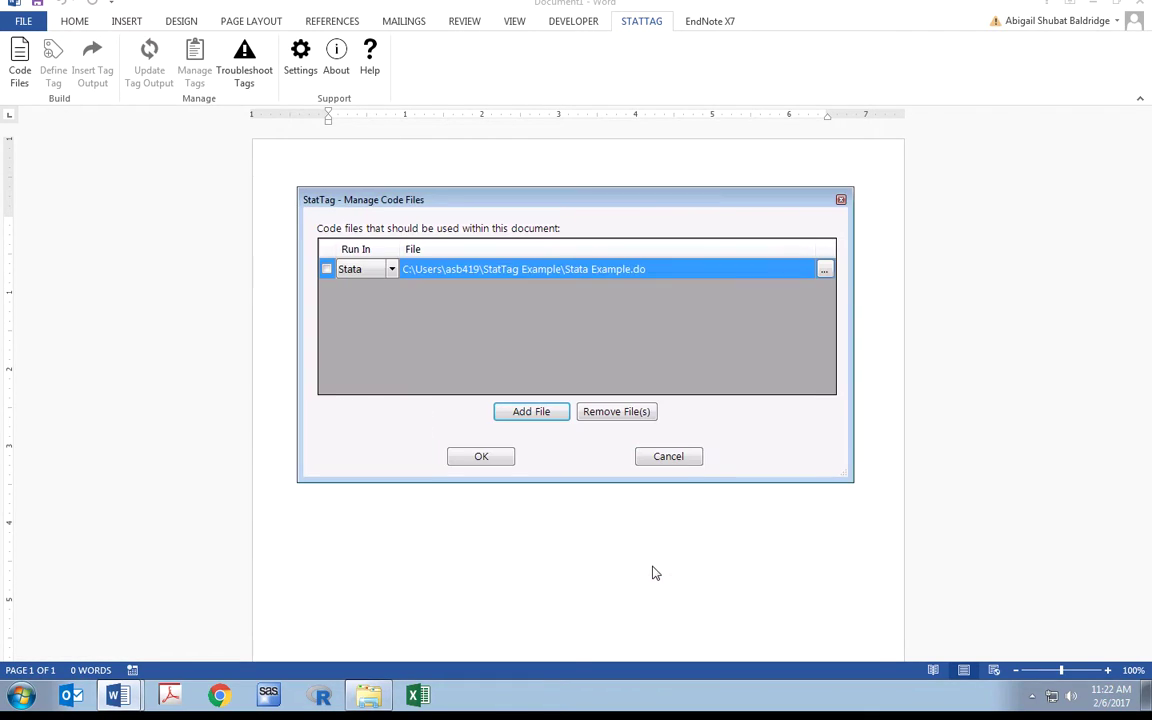
left_click(482, 457)
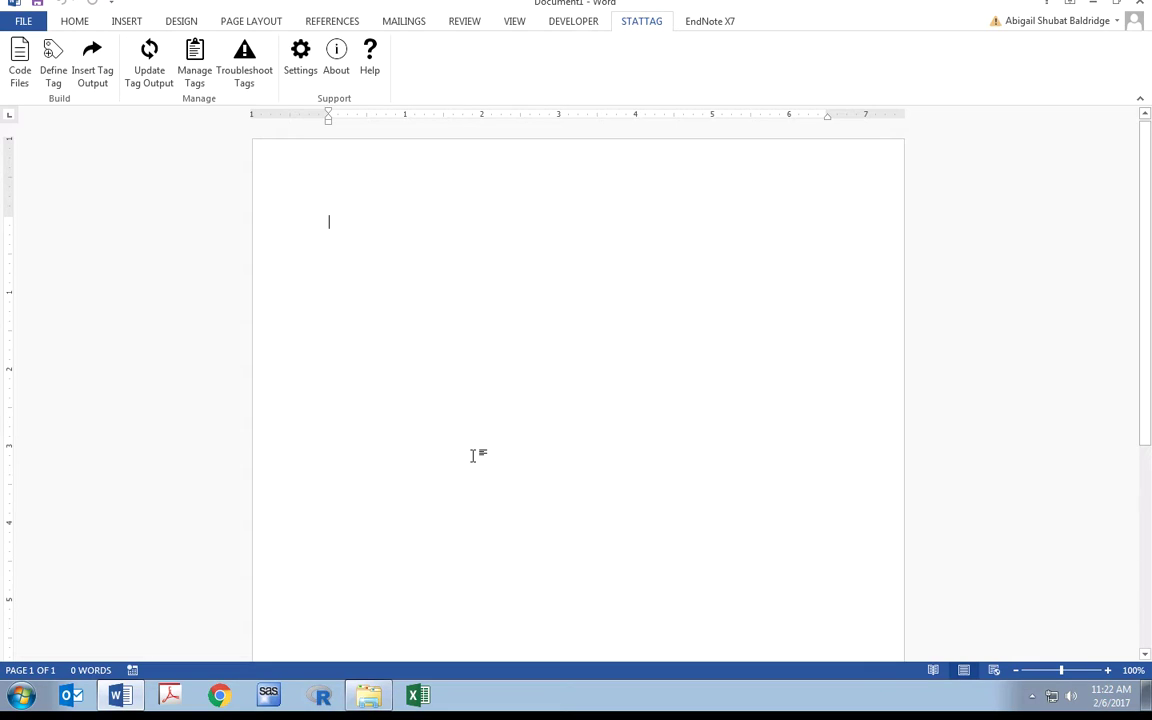
Start a numbered list with the item "The total number of participants in the trial is: N=".
type("1. ")
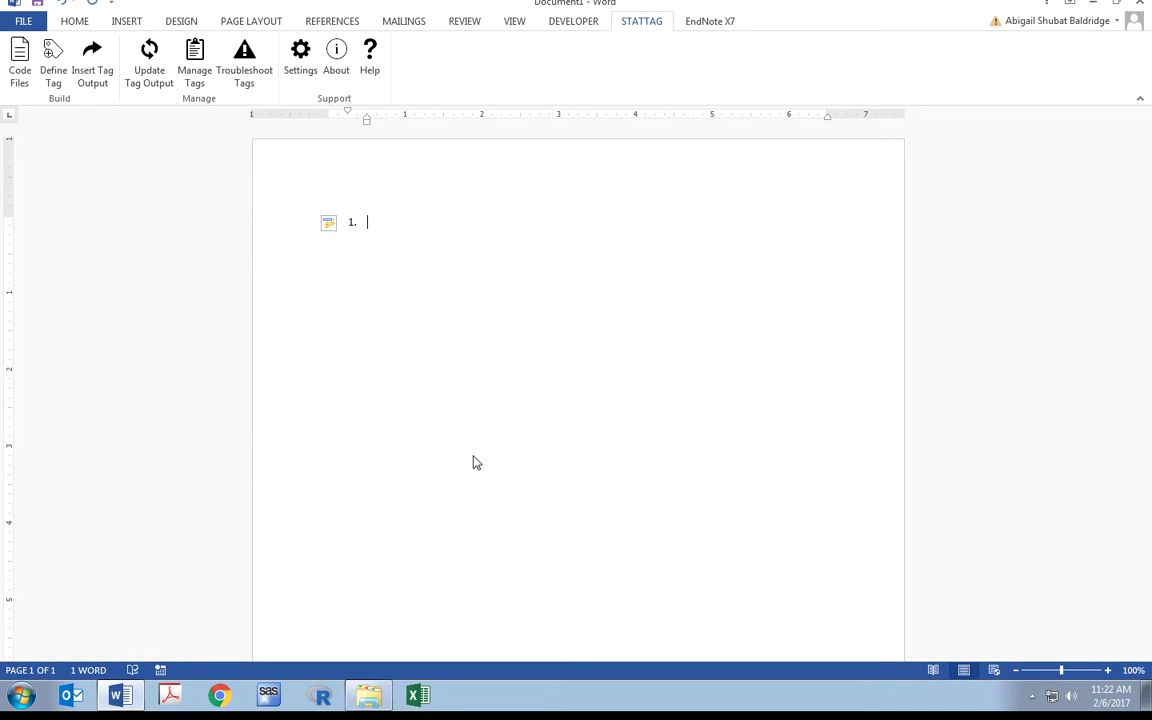
type("The total number of part")
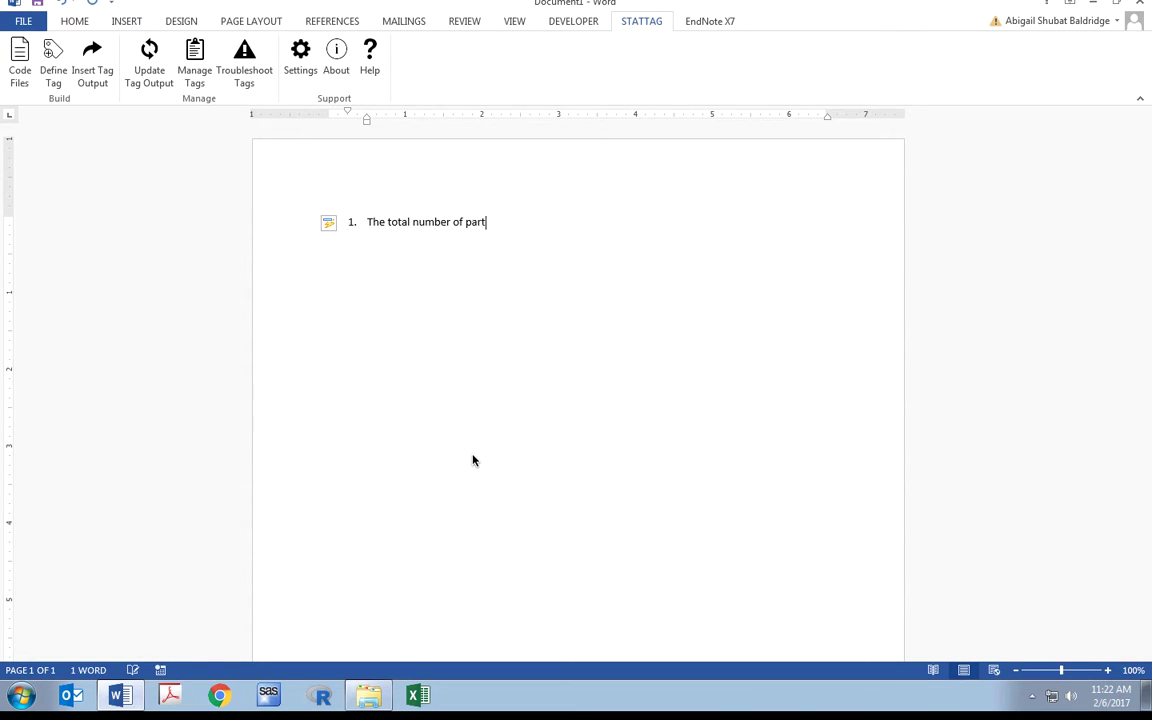
type("icipants in the trial is: N=")
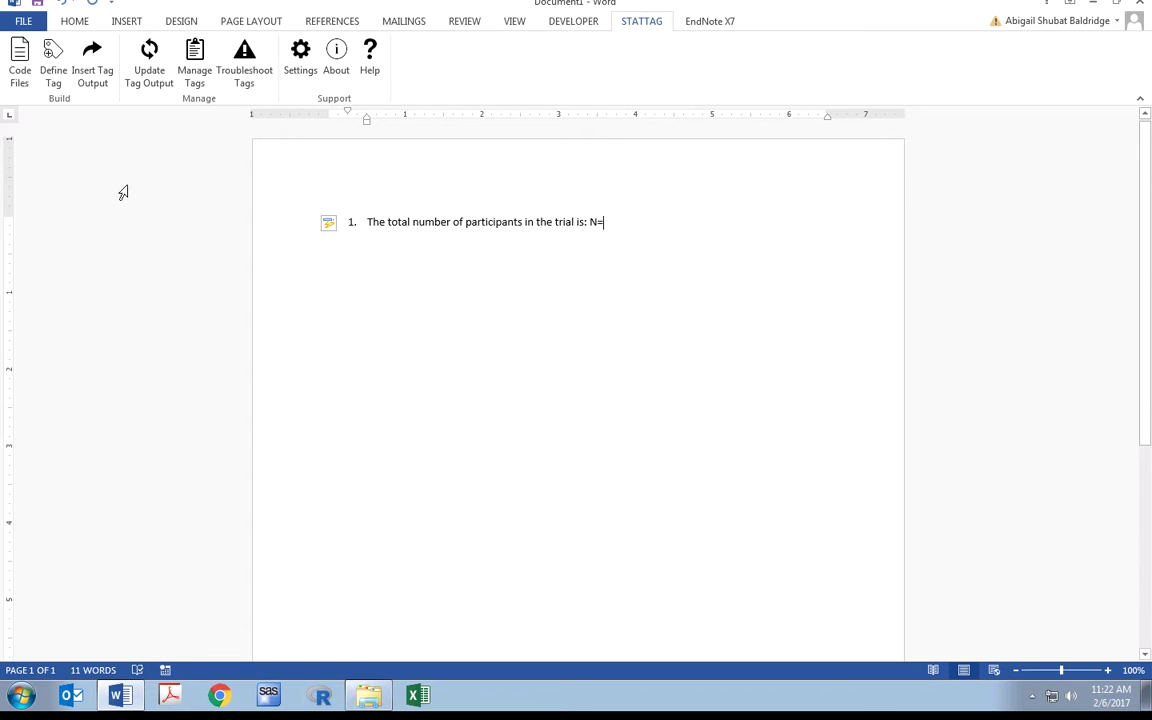
Define a tag named Total N on only the display r(N) line of Stata Example.do and insert its output after "N=".
left_click(55, 65)
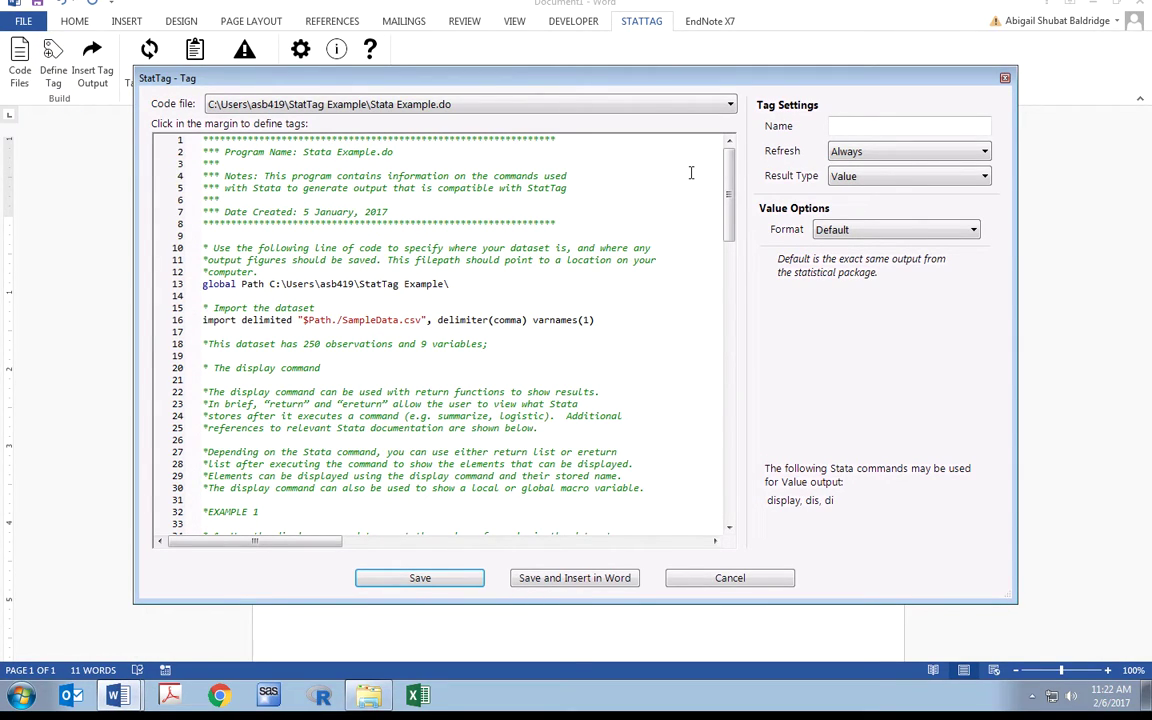
left_click(852, 127)
type("Total N")
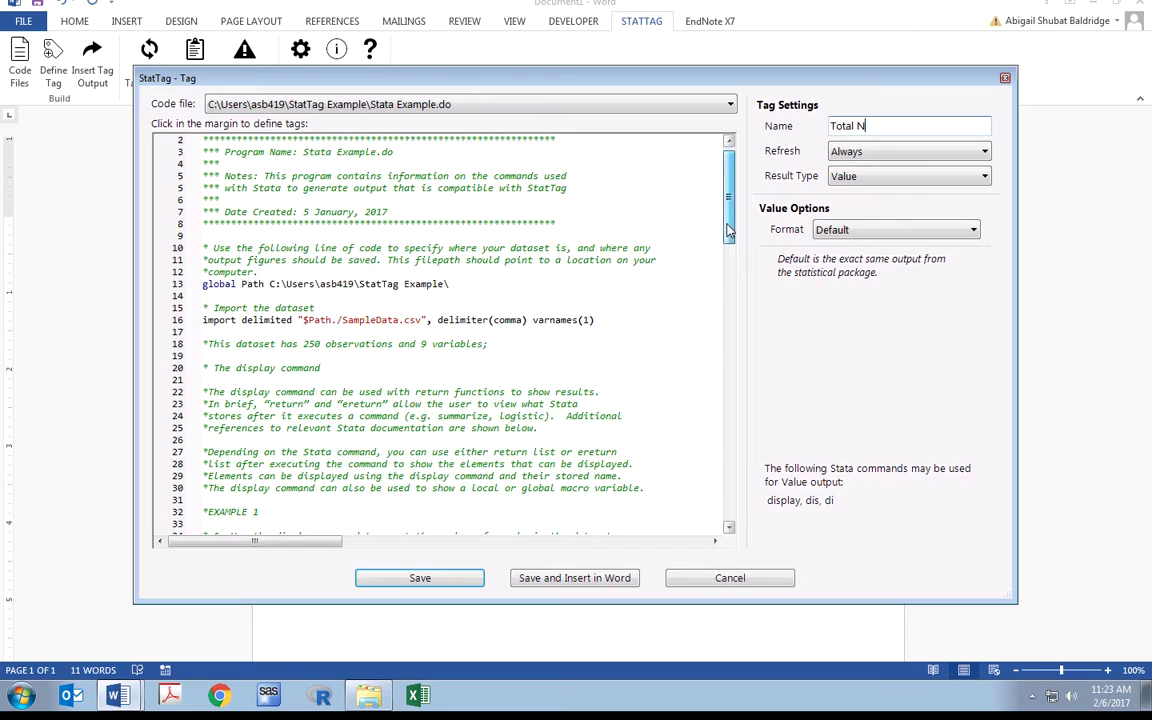
scroll(295, 284, "down", 8)
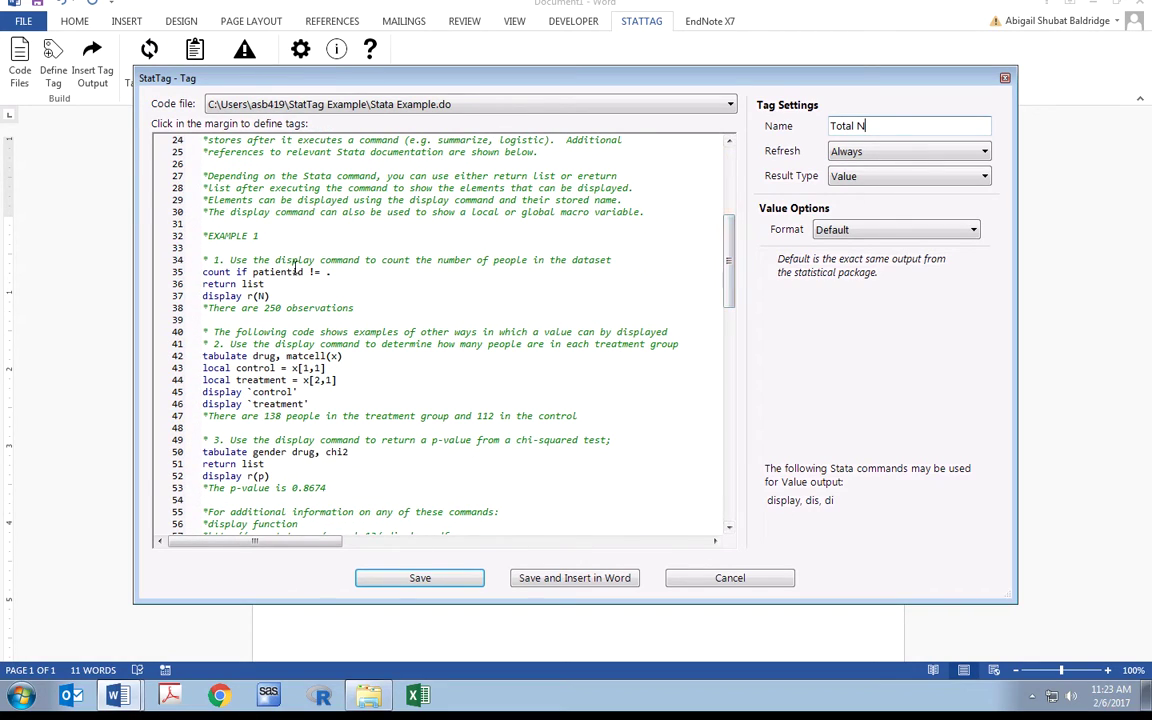
left_click(196, 298)
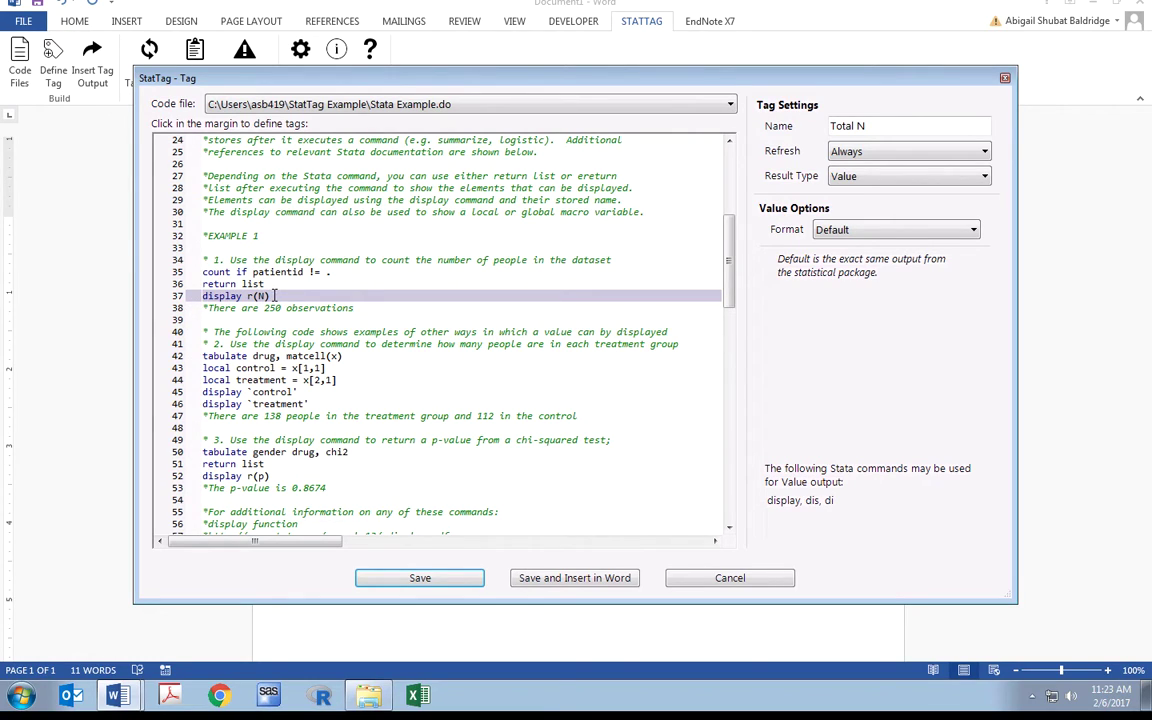
left_click_drag(193, 286, 194, 280)
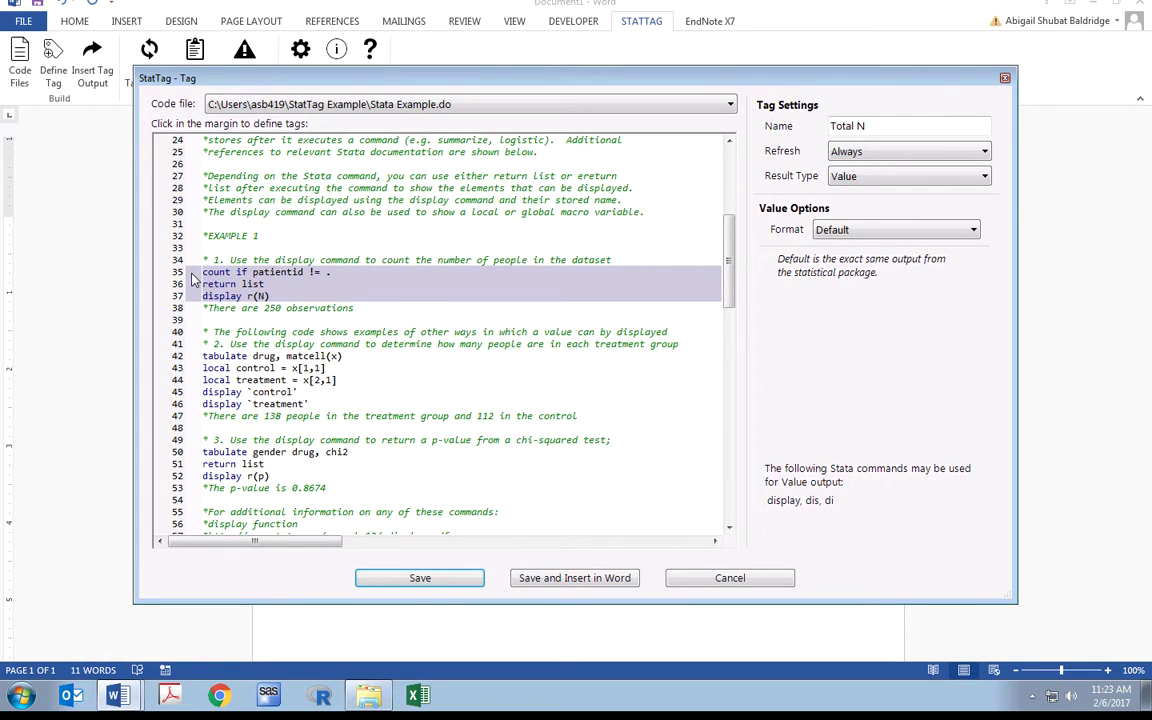
left_click_drag(194, 279, 196, 300)
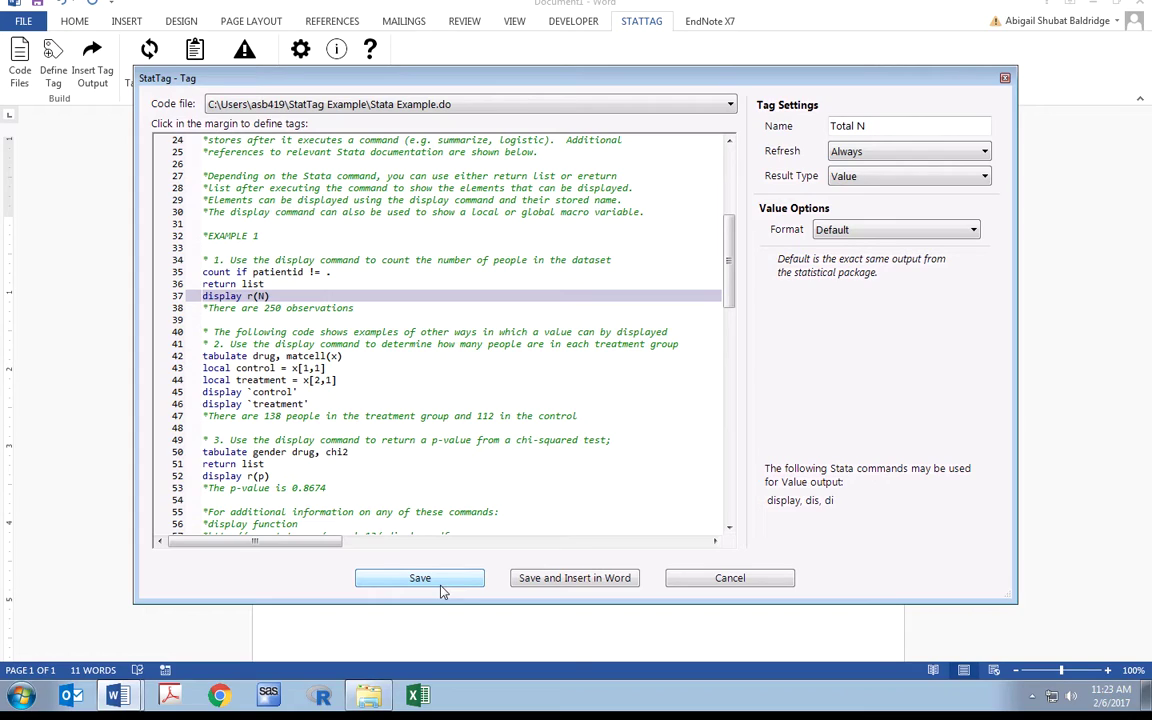
left_click(545, 584)
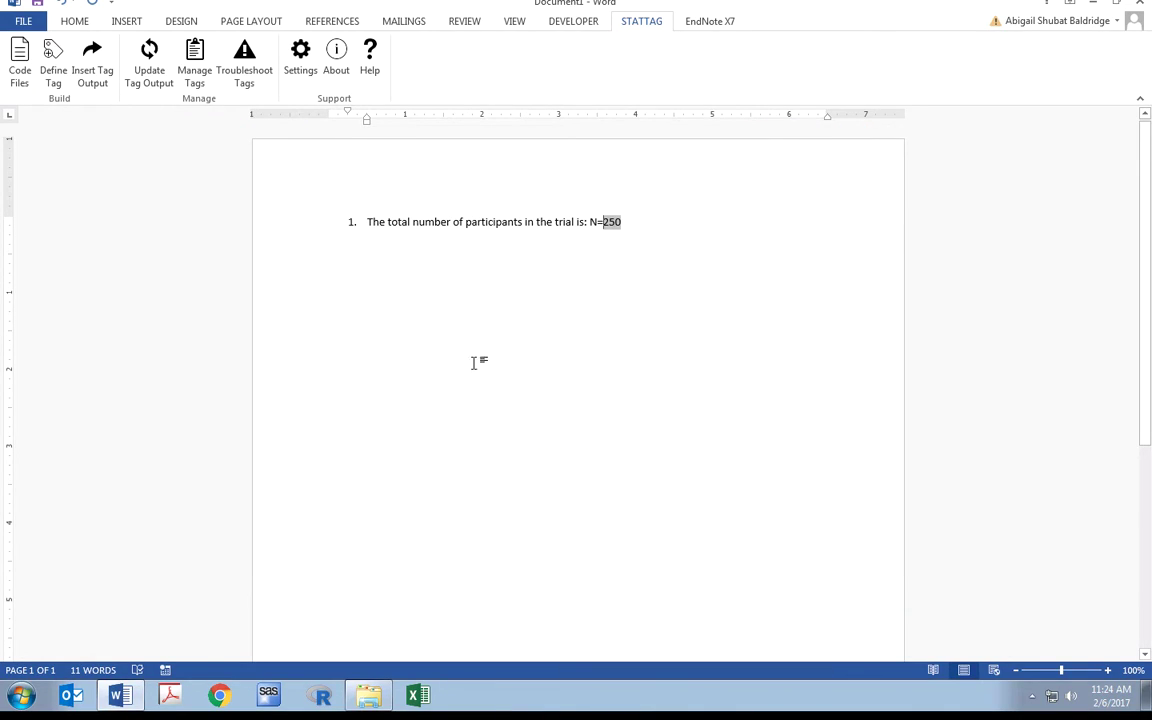
Add an unnumbered line below the first item reading "The same information can be returned using either R(N=".
left_click(644, 221)
key("Return")
key("BackSpace")
type("The same information can be returned using either R(N=")
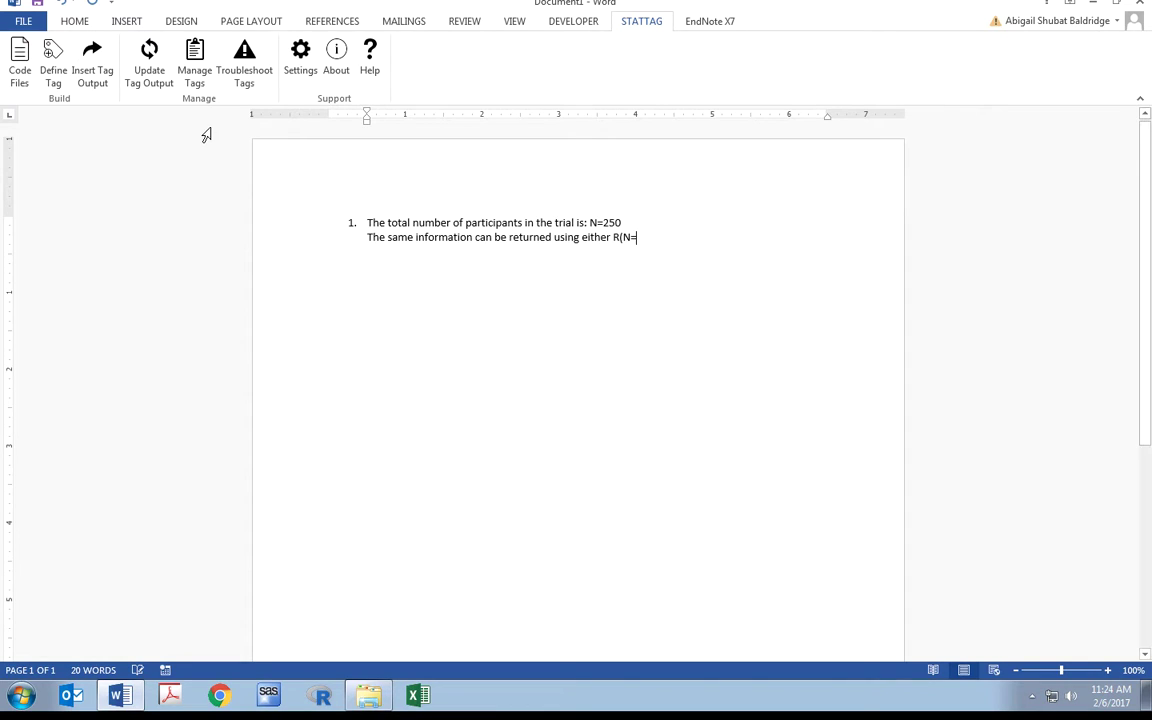
Add R Example.R to the document's code files.
left_click(19, 68)
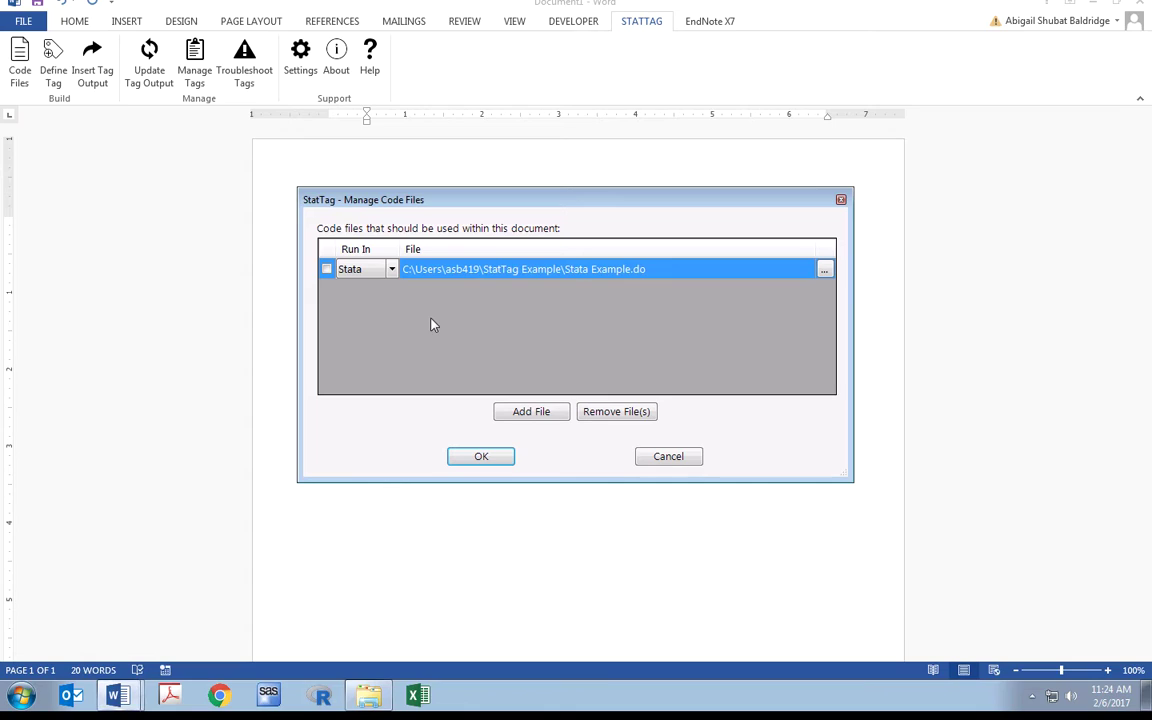
left_click(525, 413)
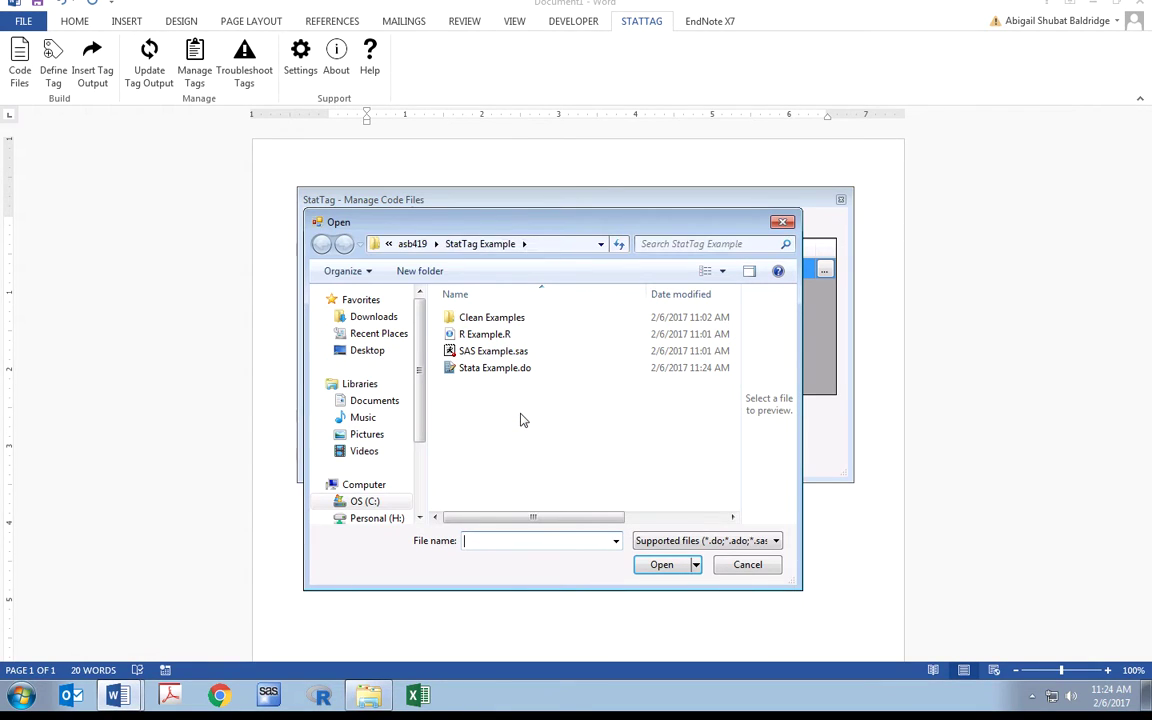
left_click(480, 334)
left_click(658, 565)
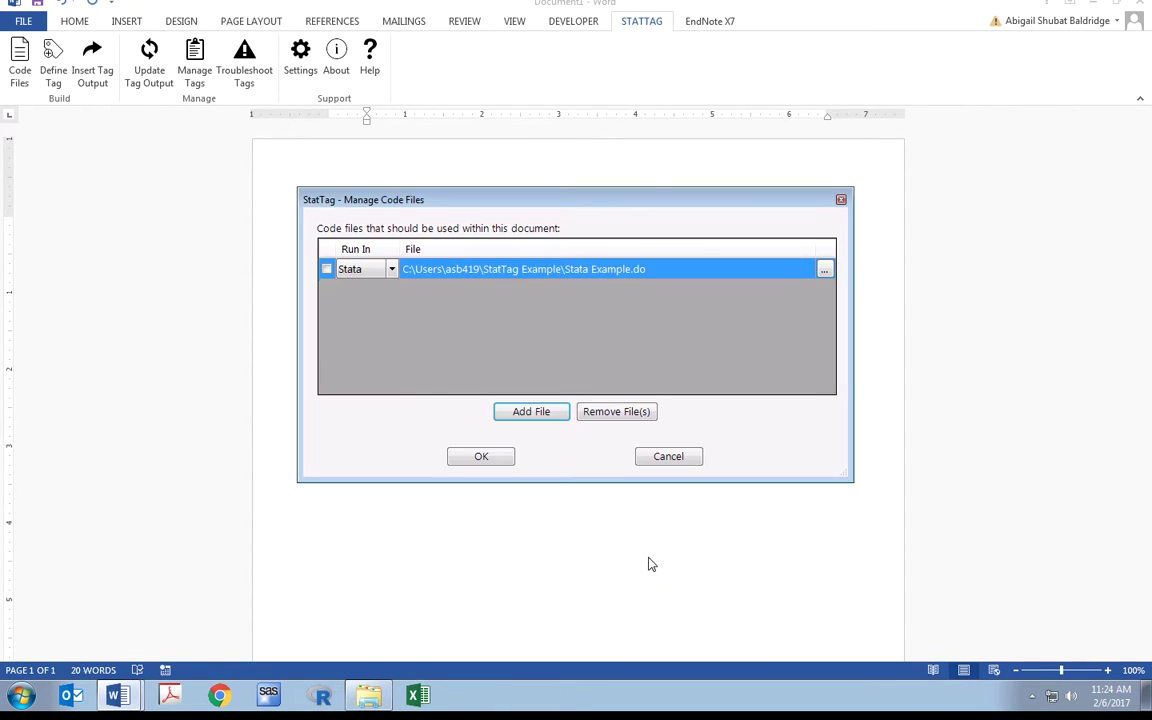
left_click(481, 459)
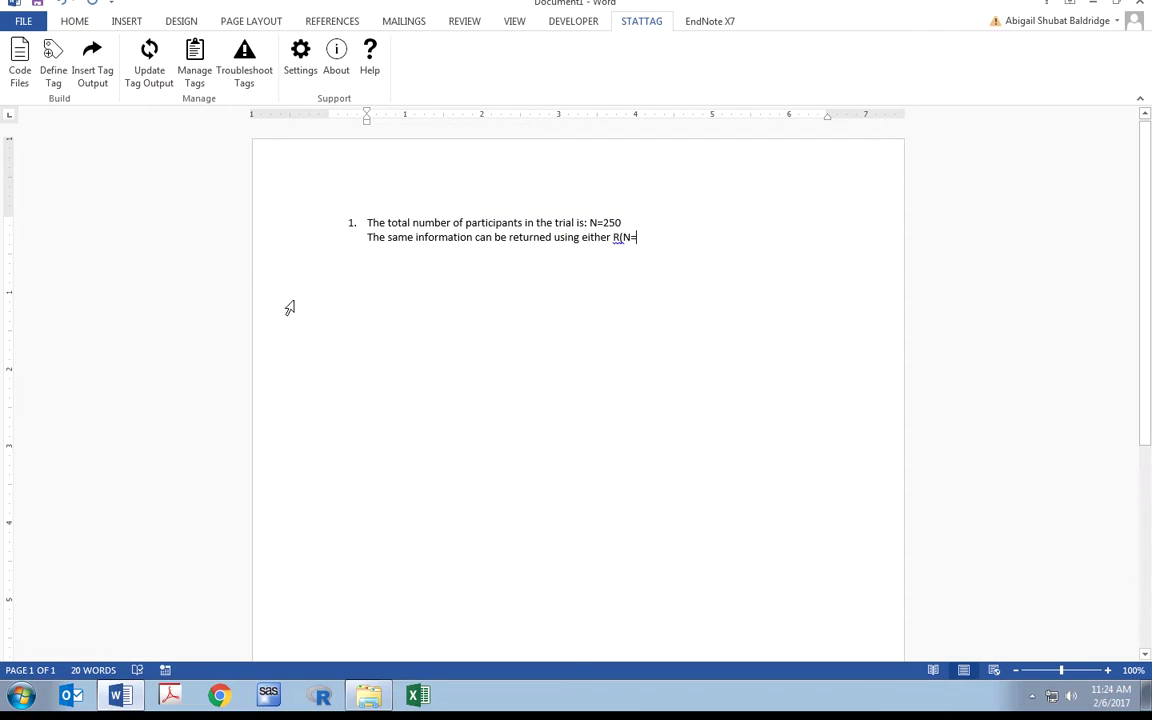
Define a tag named Total N R on the nrow(SampleData) line of R Example.R and insert its output in the document.
left_click(55, 72)
left_click(635, 106)
left_click(622, 134)
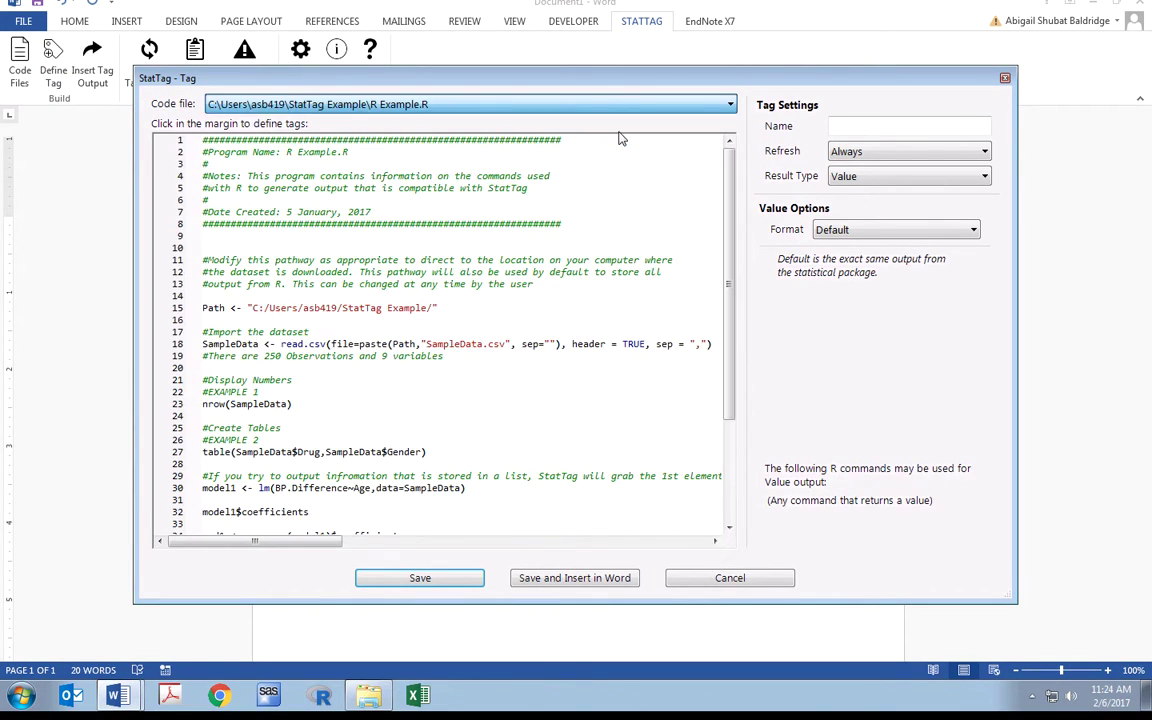
left_click(890, 127)
type("Total N R")
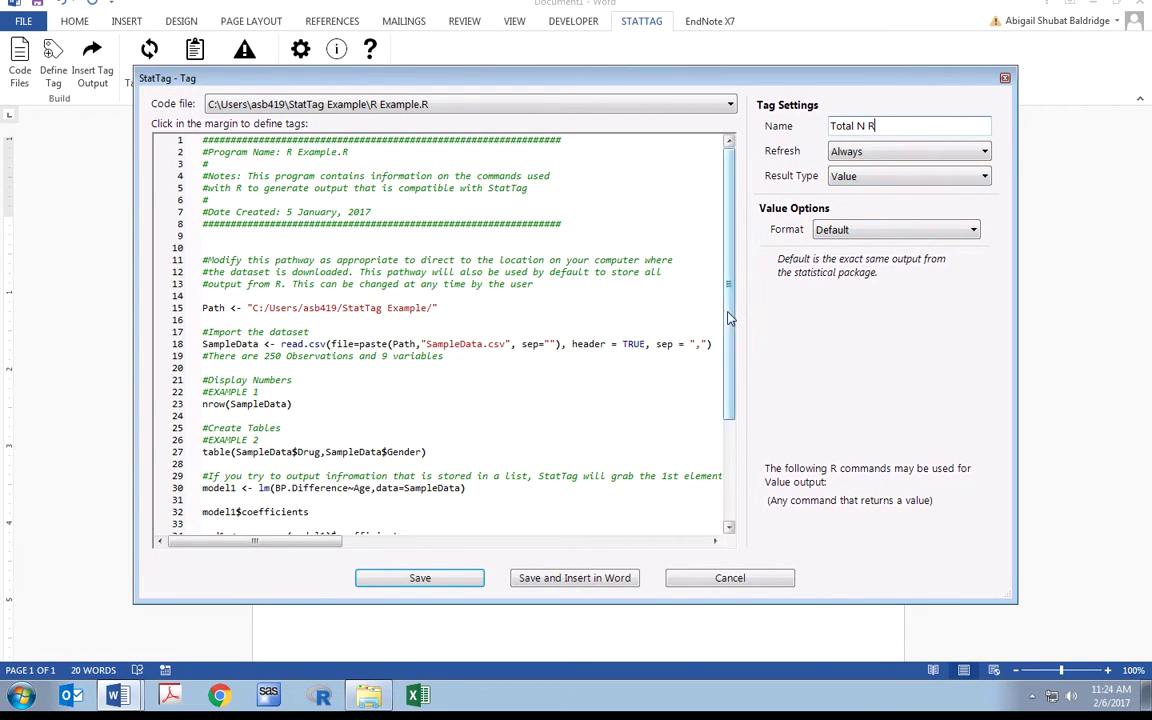
scroll(728, 328, "down", 1)
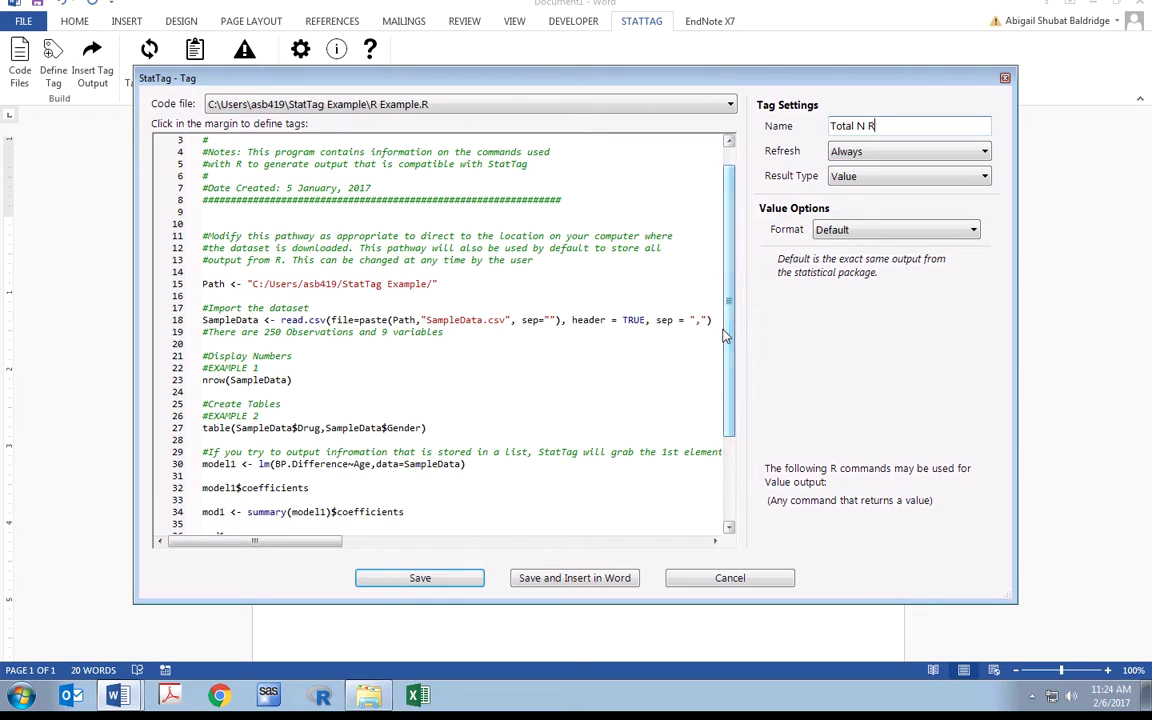
left_click(190, 382)
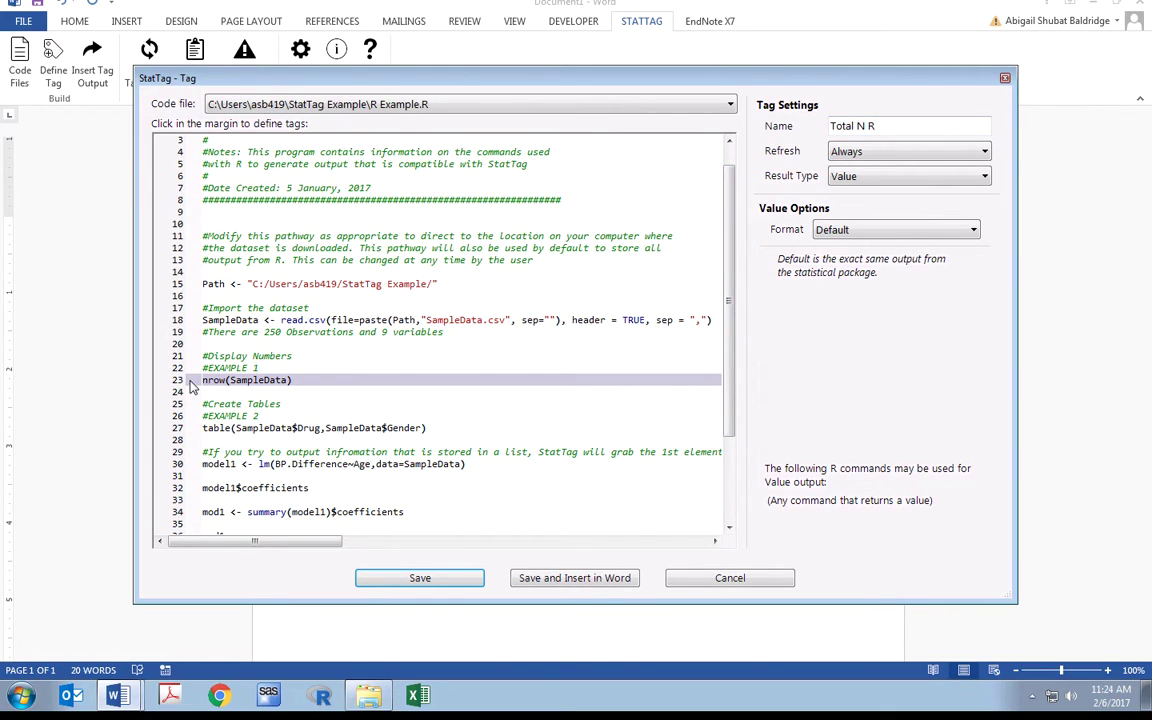
left_click(524, 576)
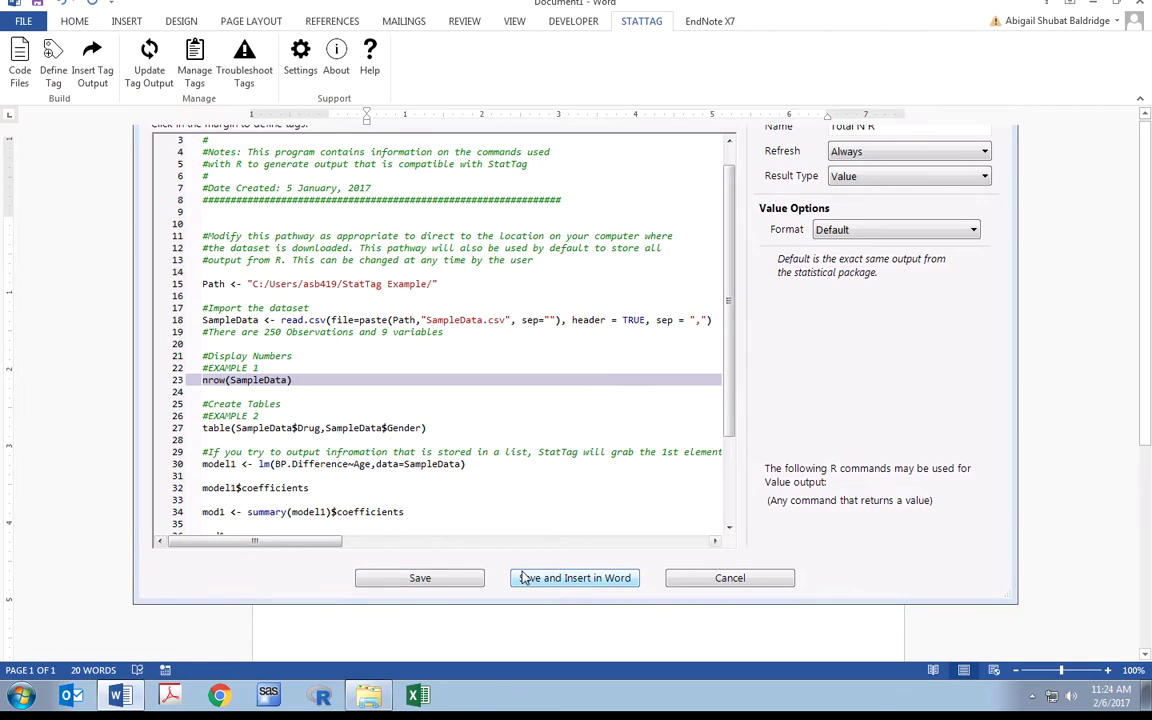
Close the parenthesis after the R result, put a space between "R" and its parenthesis, and continue the sentence with "and SAS (".
type(")")
left_click(619, 238)
type("(N=250) and SAS (")
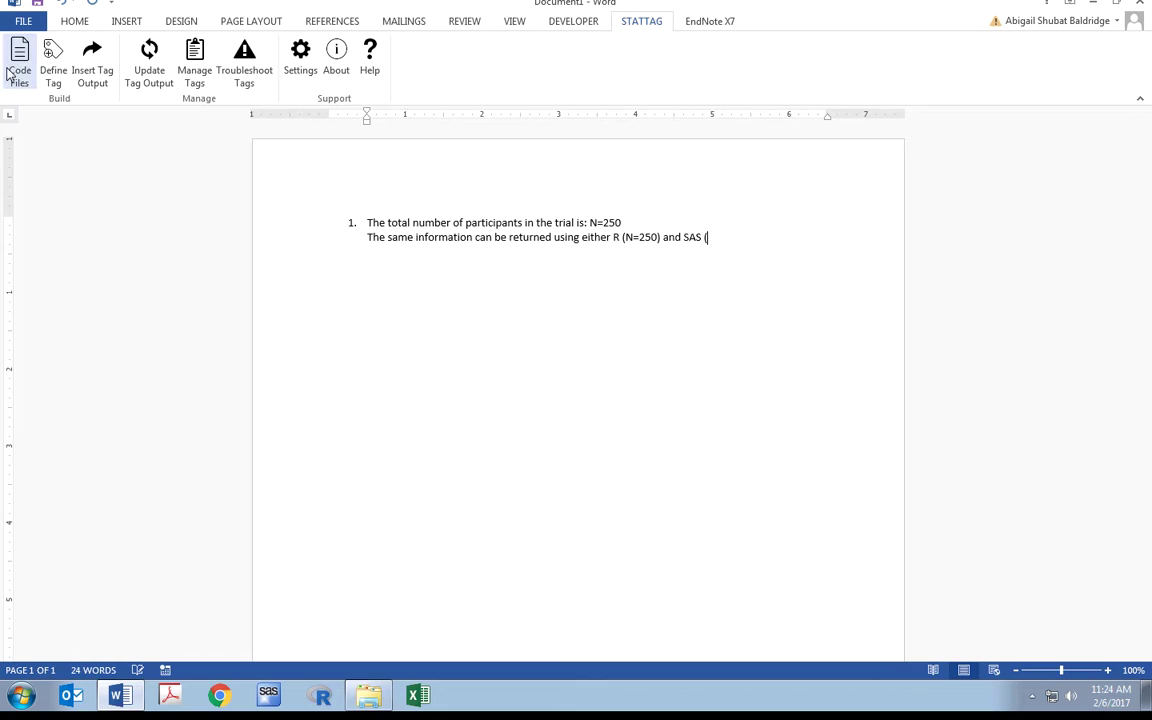
Add SAS Example.sas to the document's code files.
left_click(14, 72)
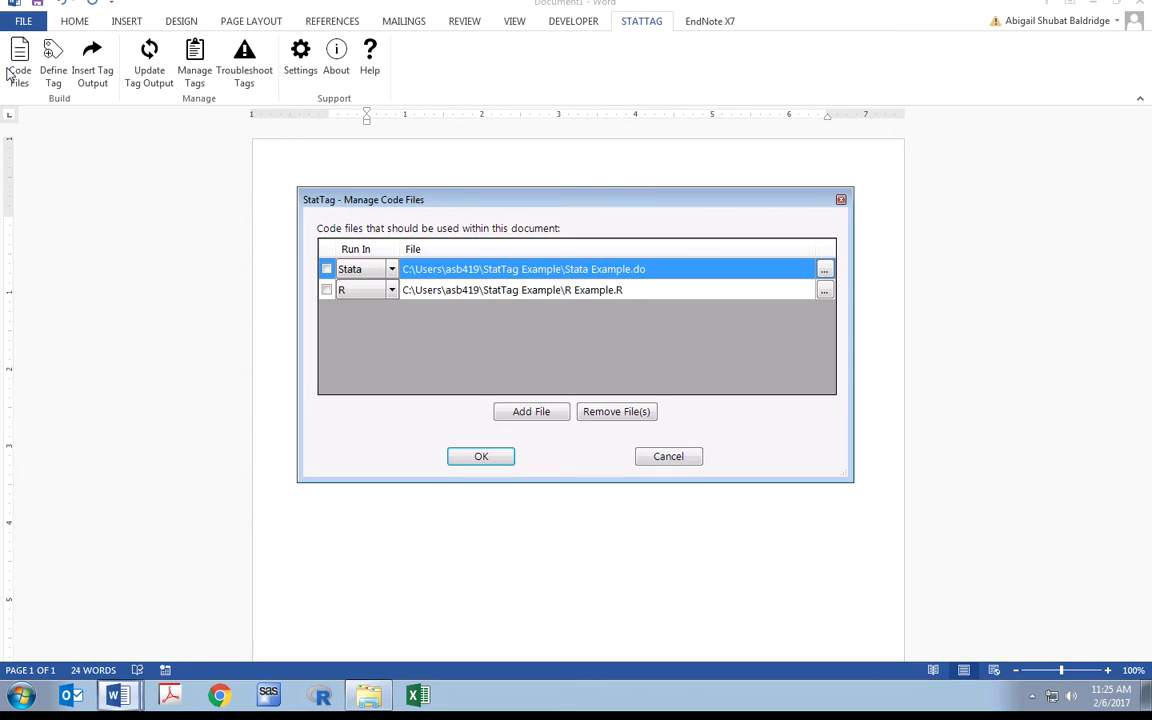
left_click(531, 411)
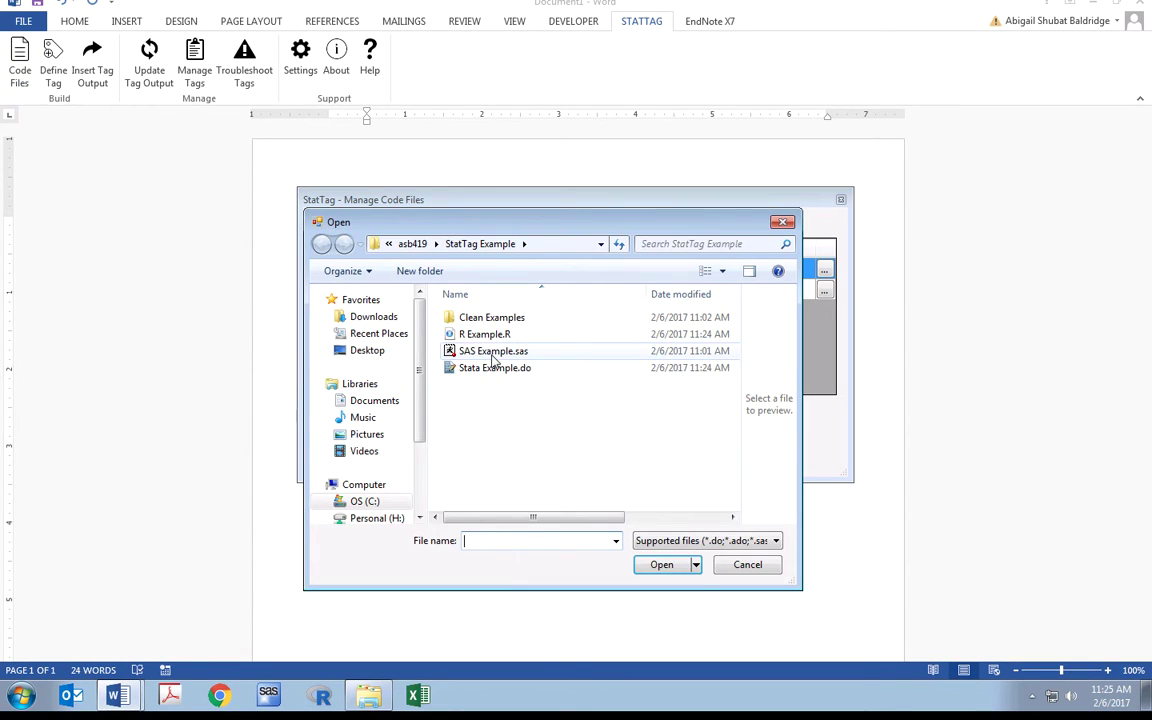
left_click(491, 351)
left_click(661, 564)
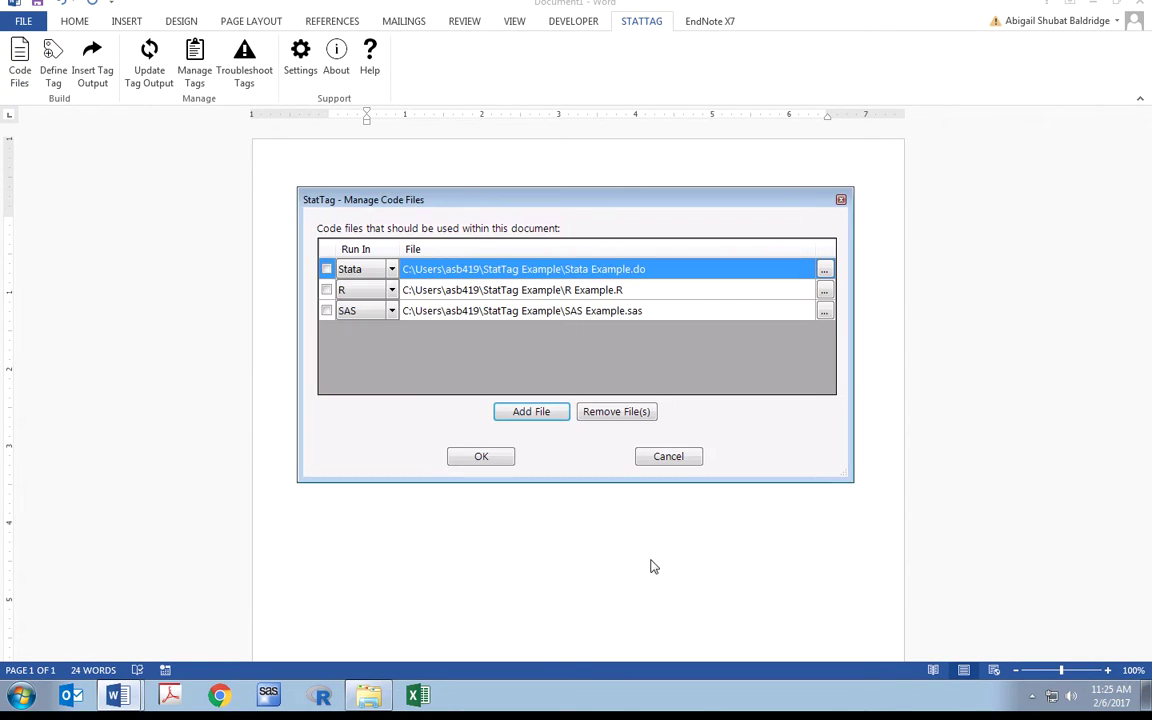
left_click(480, 457)
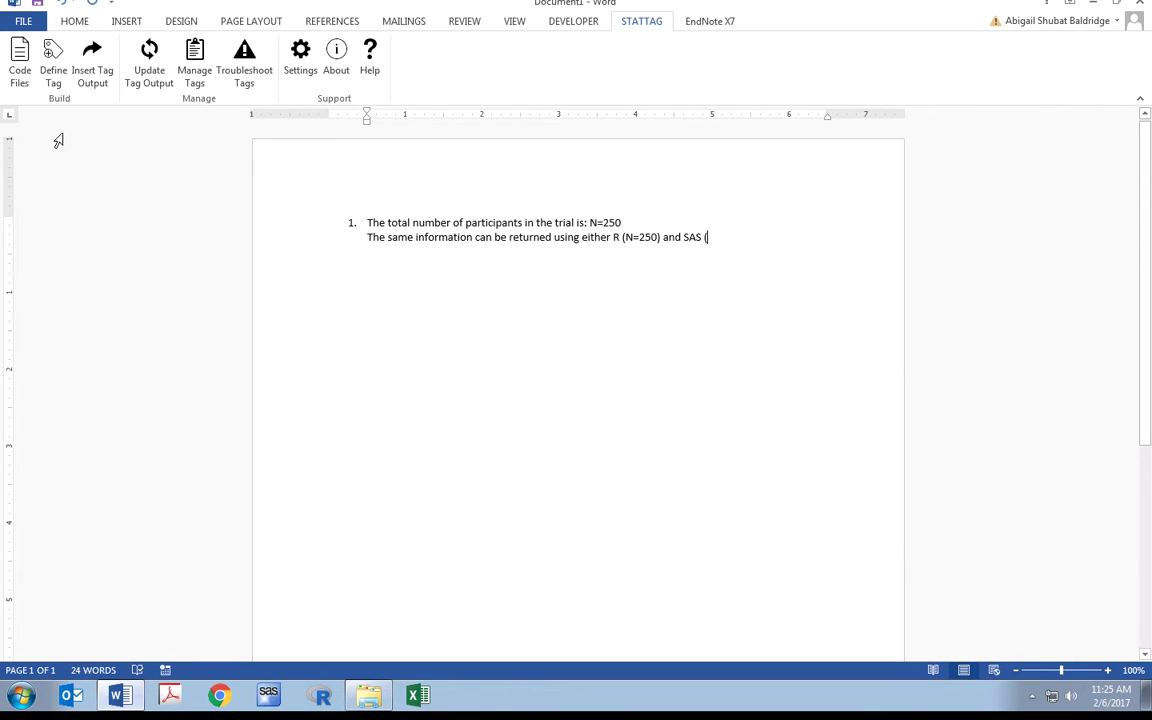
Define a tag named Total N SAS on the %put &num; line of SAS Example.sas and insert its output in the document.
left_click(58, 82)
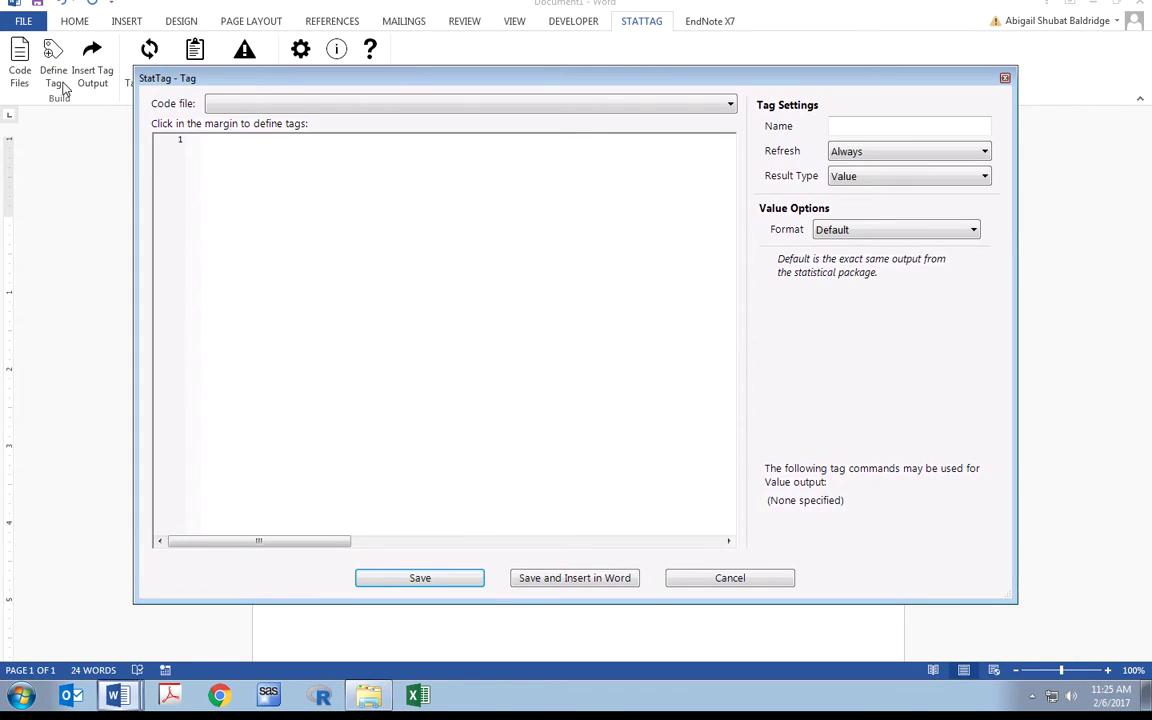
left_click(637, 106)
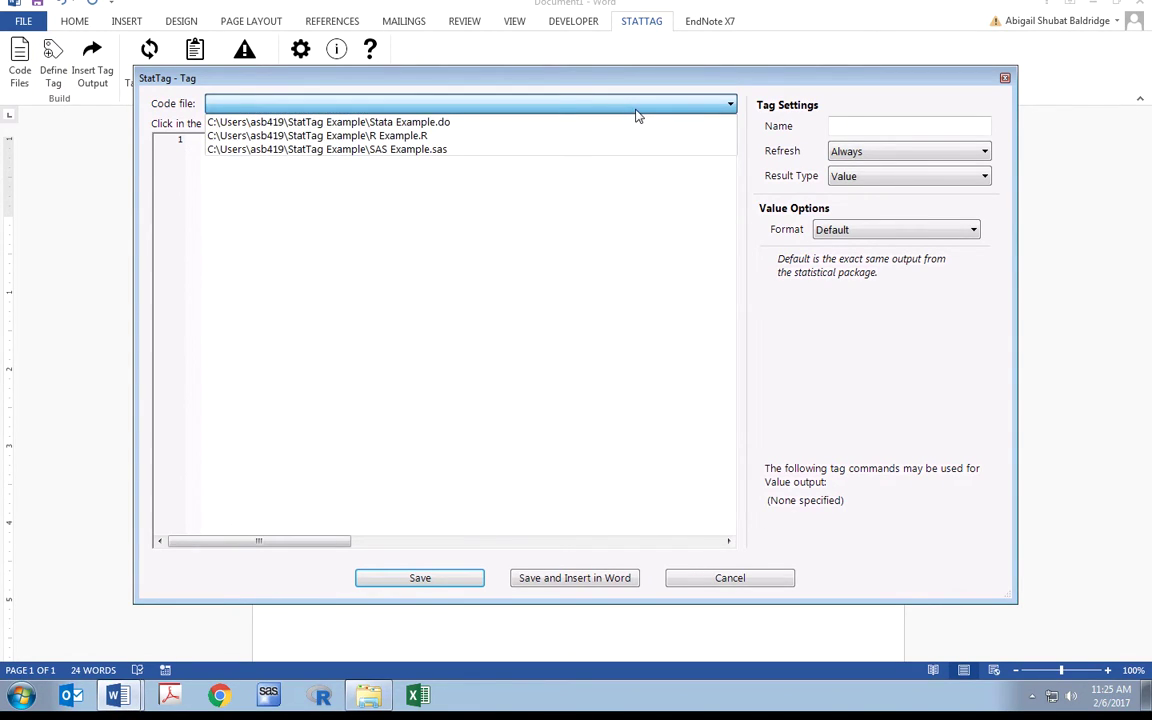
left_click(576, 150)
left_click(881, 128)
type("Total N SAS")
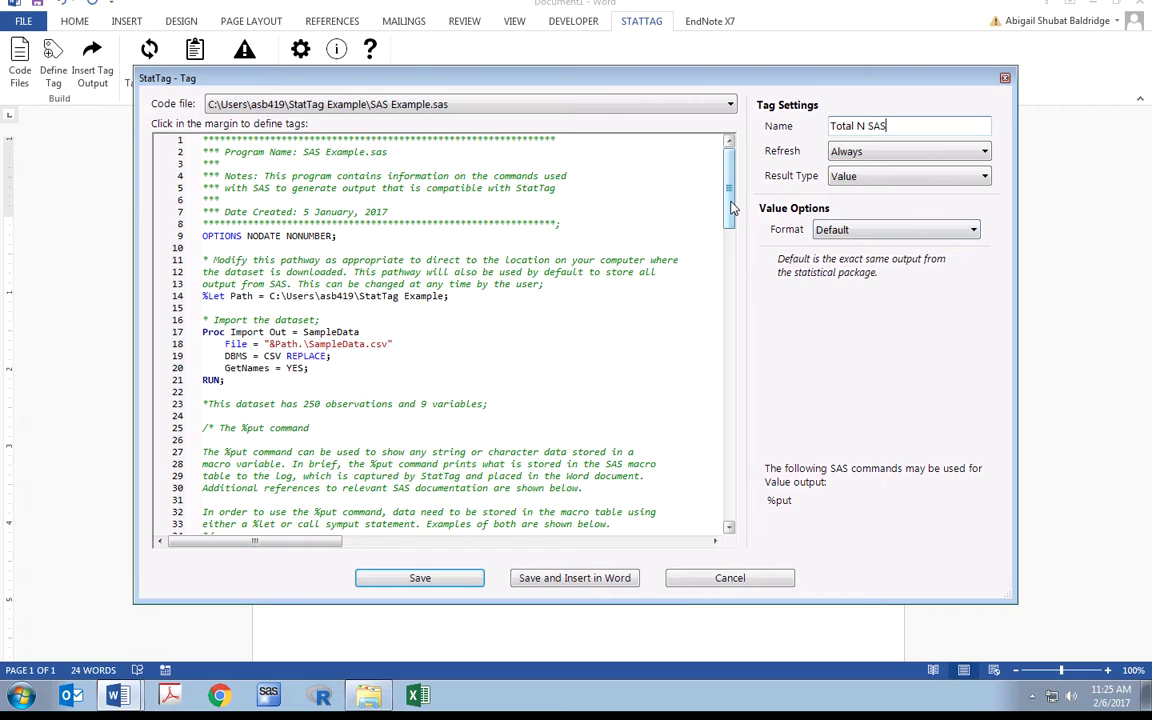
scroll(731, 207, "down", 8)
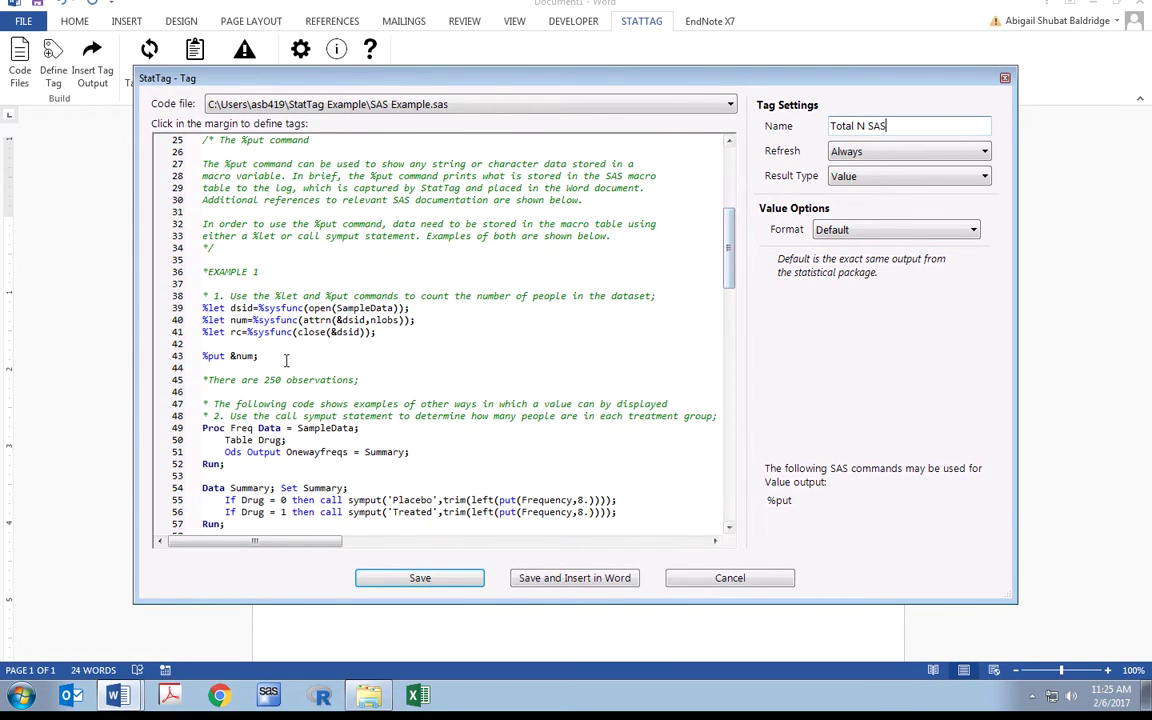
left_click(189, 357)
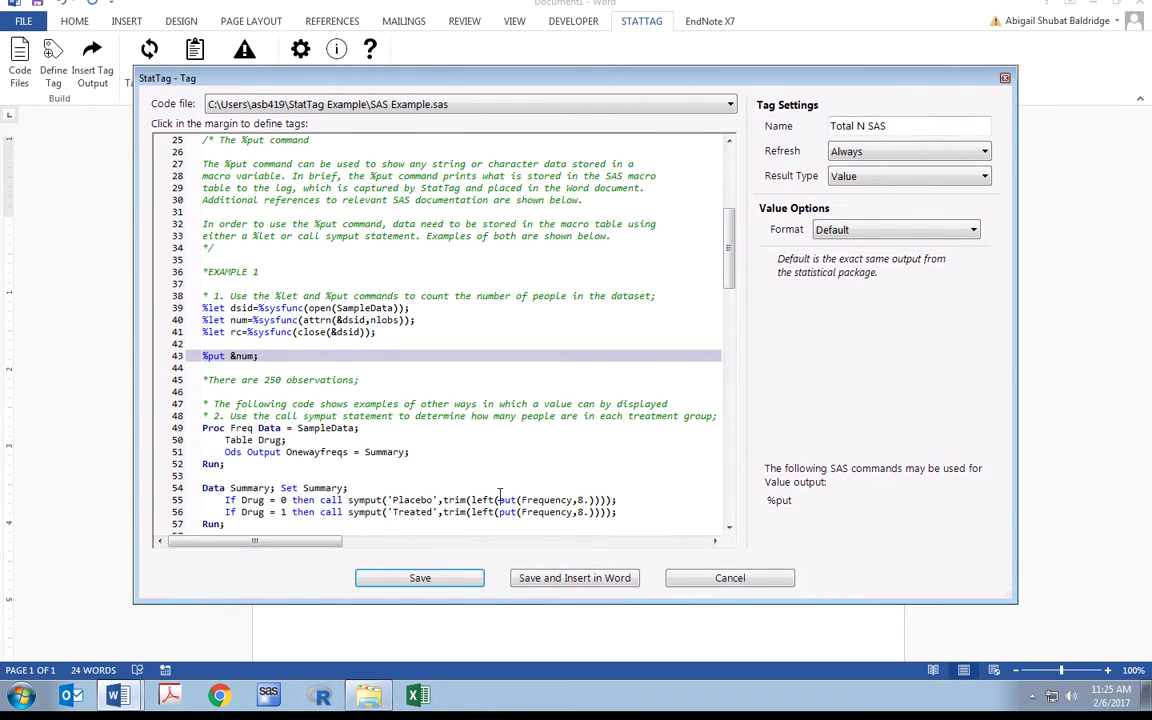
left_click(556, 578)
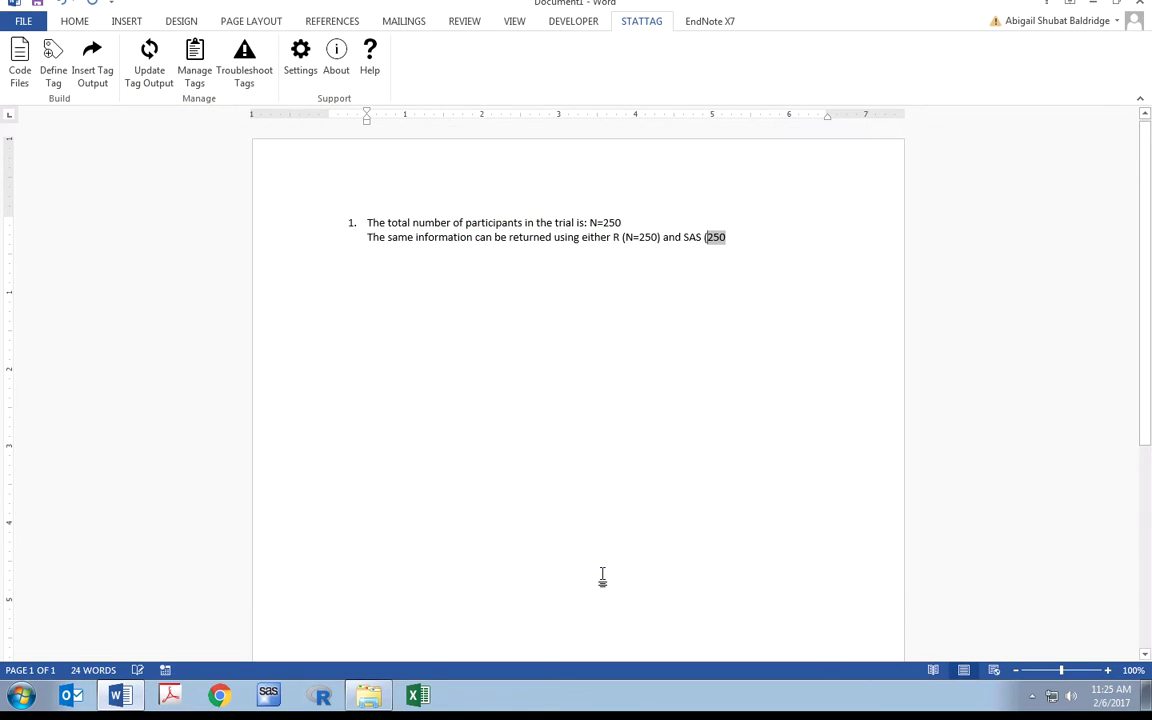
Close the parenthesis after the inserted SAS result and add "N=" in front of it.
left_click(729, 237)
type(")")
left_click(707, 237)
type("N=")
Add a second numbered item reading "Table 1. Drug by Gender" with an unnumbered blank line beneath it.
left_click(776, 249)
key("Return")
key("Return")
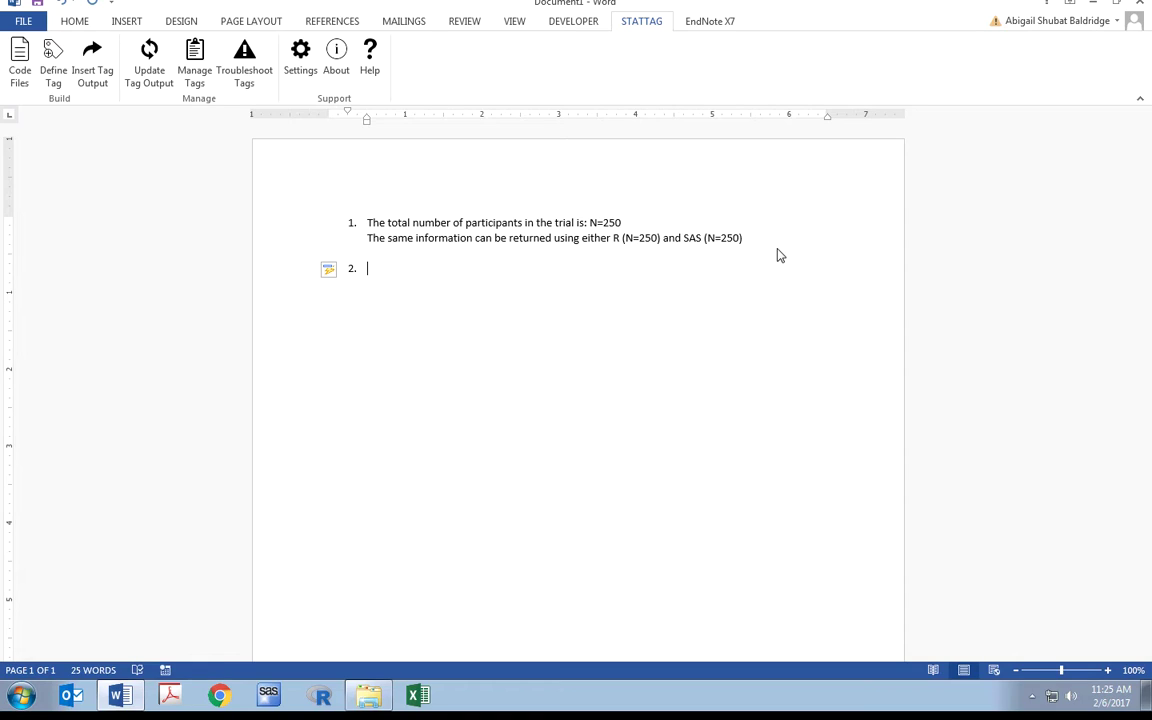
type("Table 1. Drug by Gender")
key("Return")
key("BackSpace")
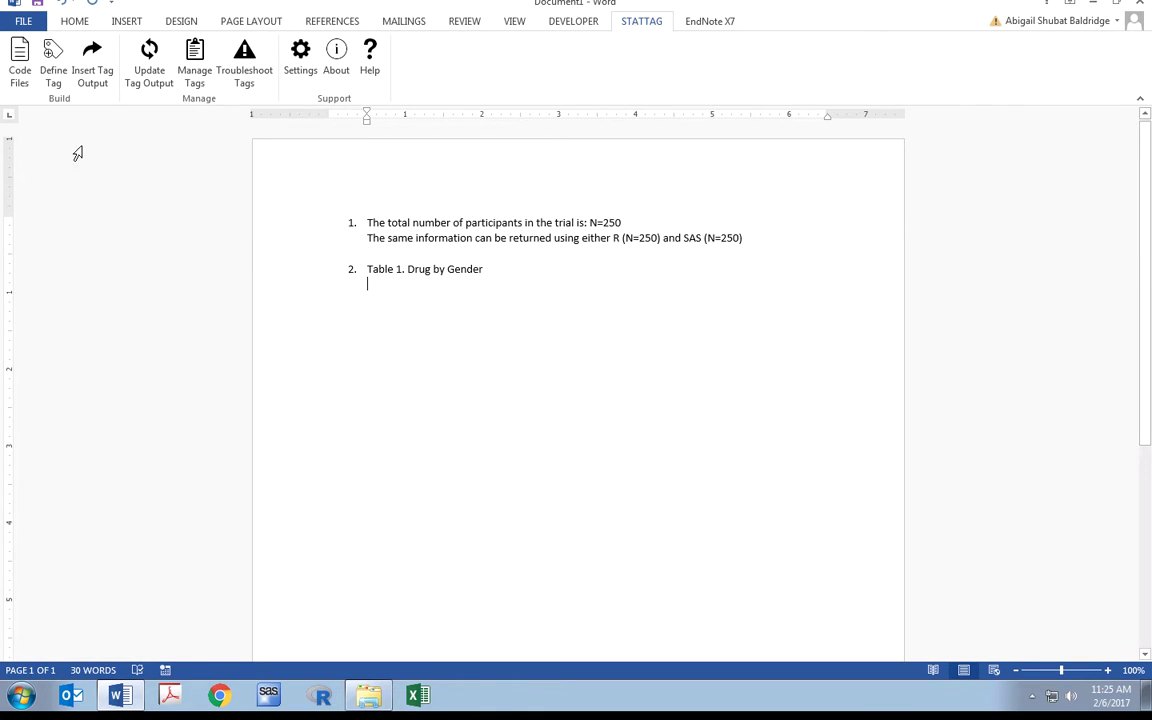
Define a Table result tag named Table 1 on the ODS CSV block, lines 122 to 126 of SAS Example.sas, and insert its output.
left_click(66, 70)
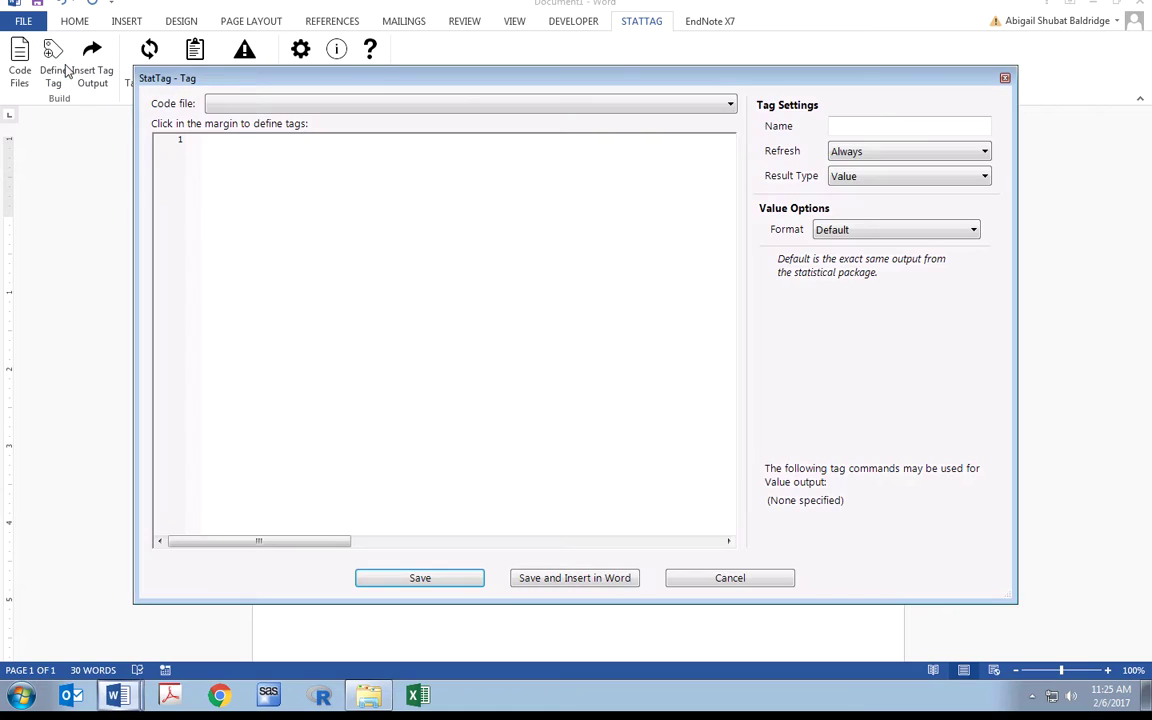
left_click(282, 106)
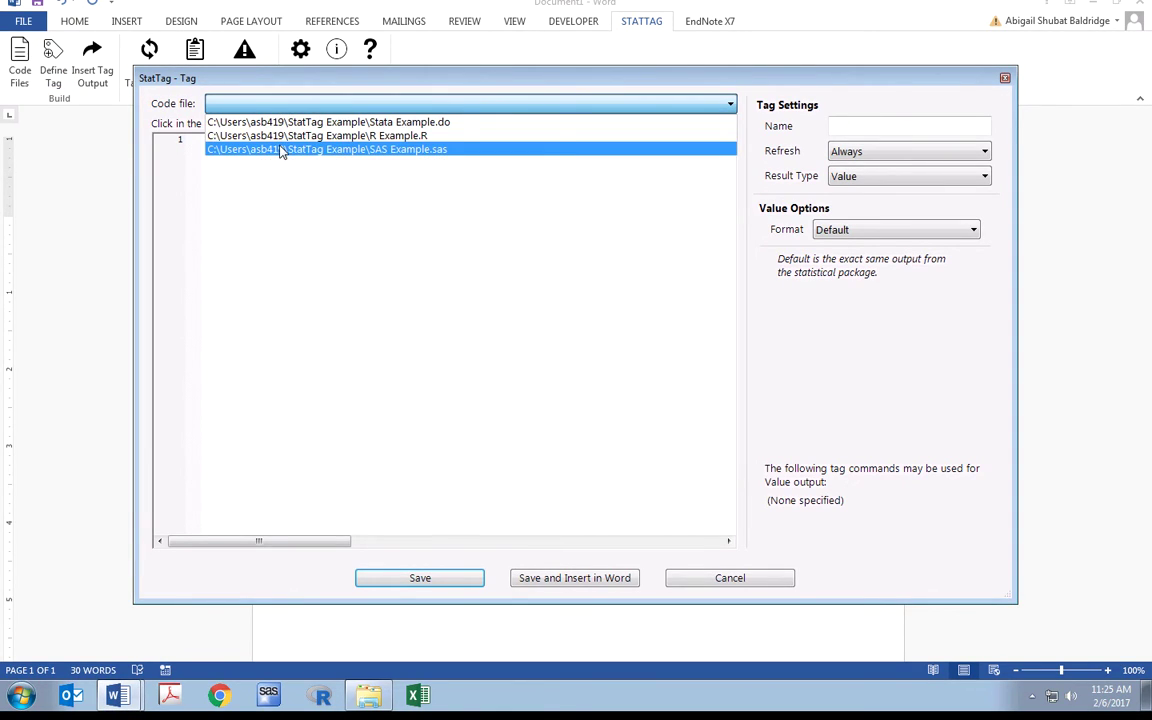
left_click(285, 149)
left_click(977, 127)
type("Table 1")
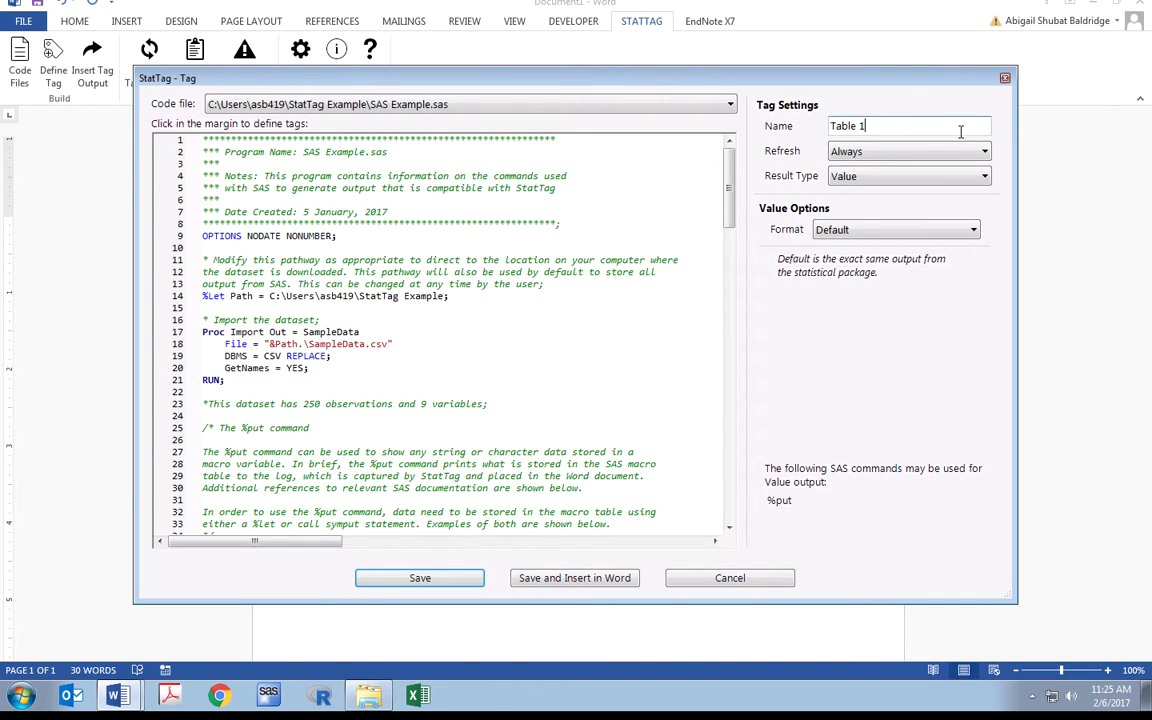
left_click(903, 177)
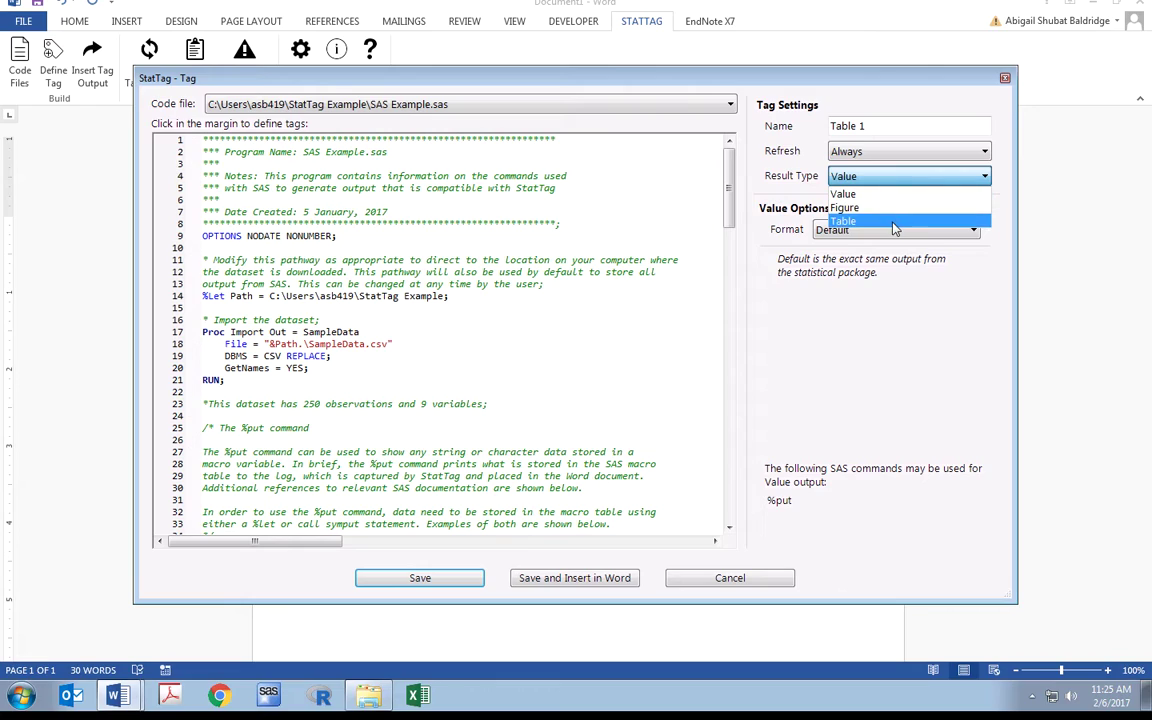
left_click(893, 221)
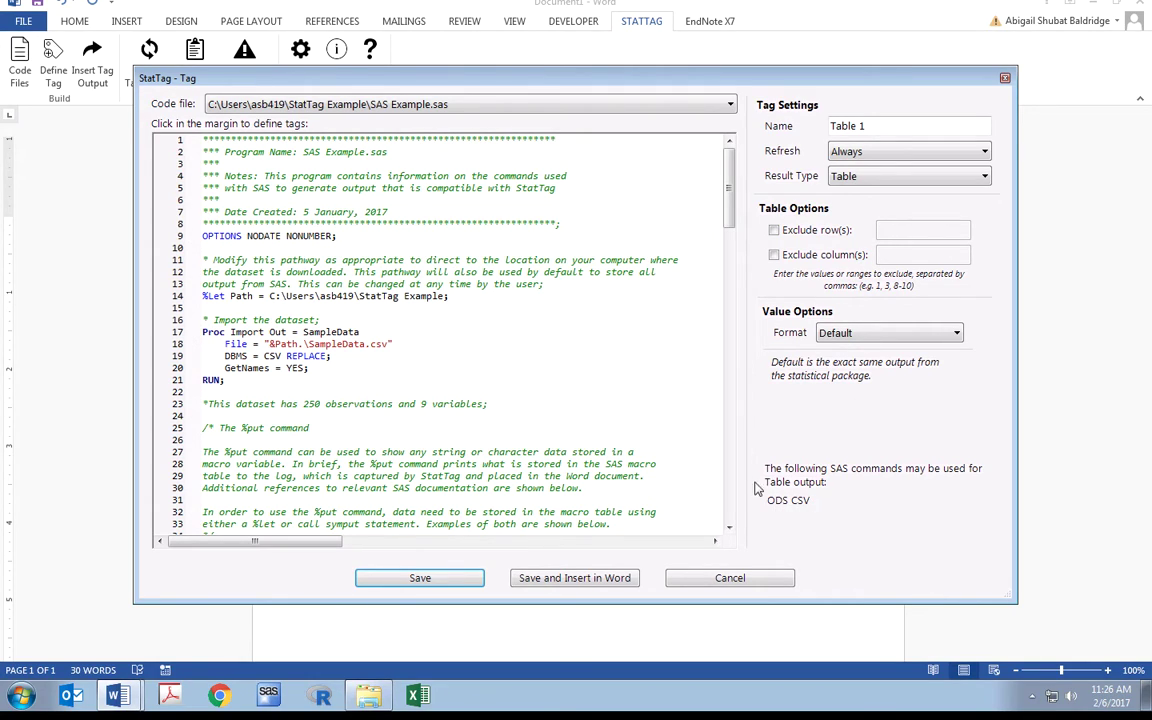
left_click_drag(729, 222, 720, 478)
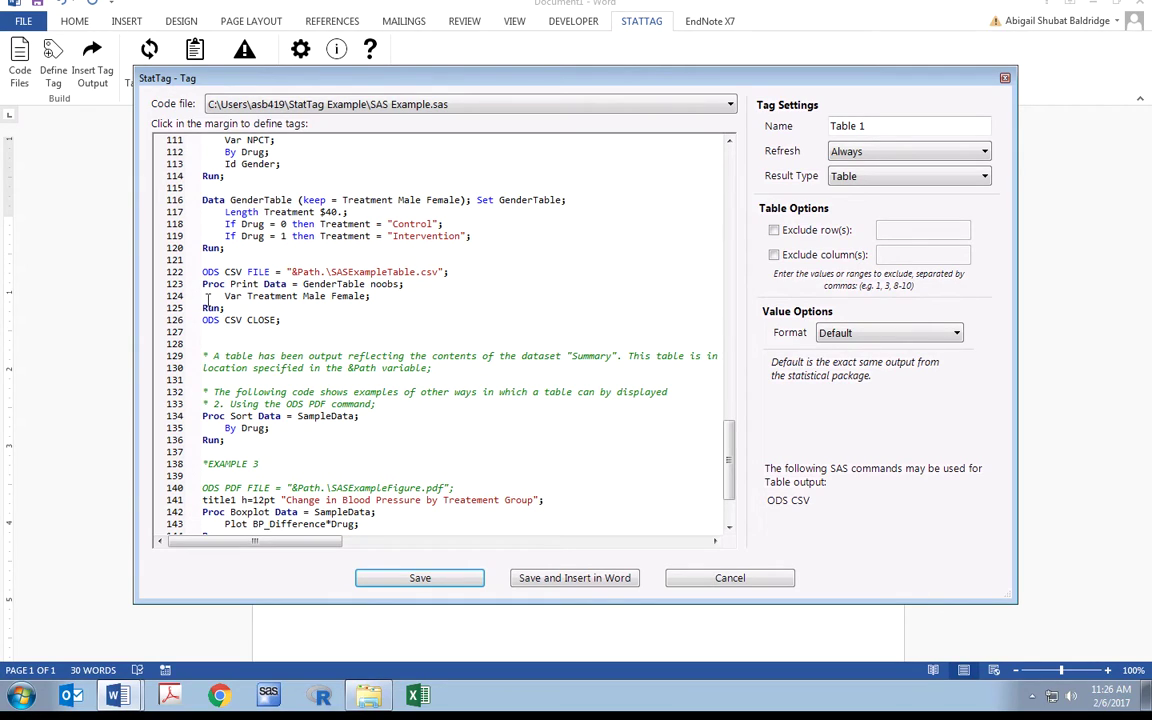
left_click_drag(180, 271, 193, 323)
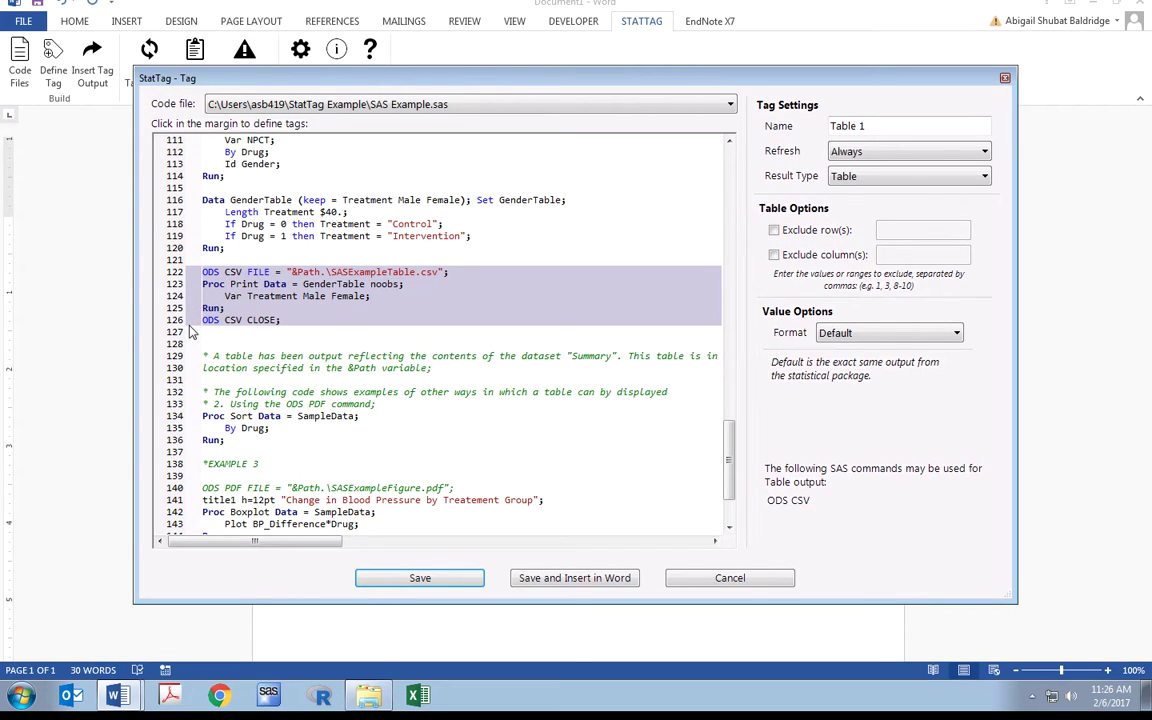
left_click(566, 578)
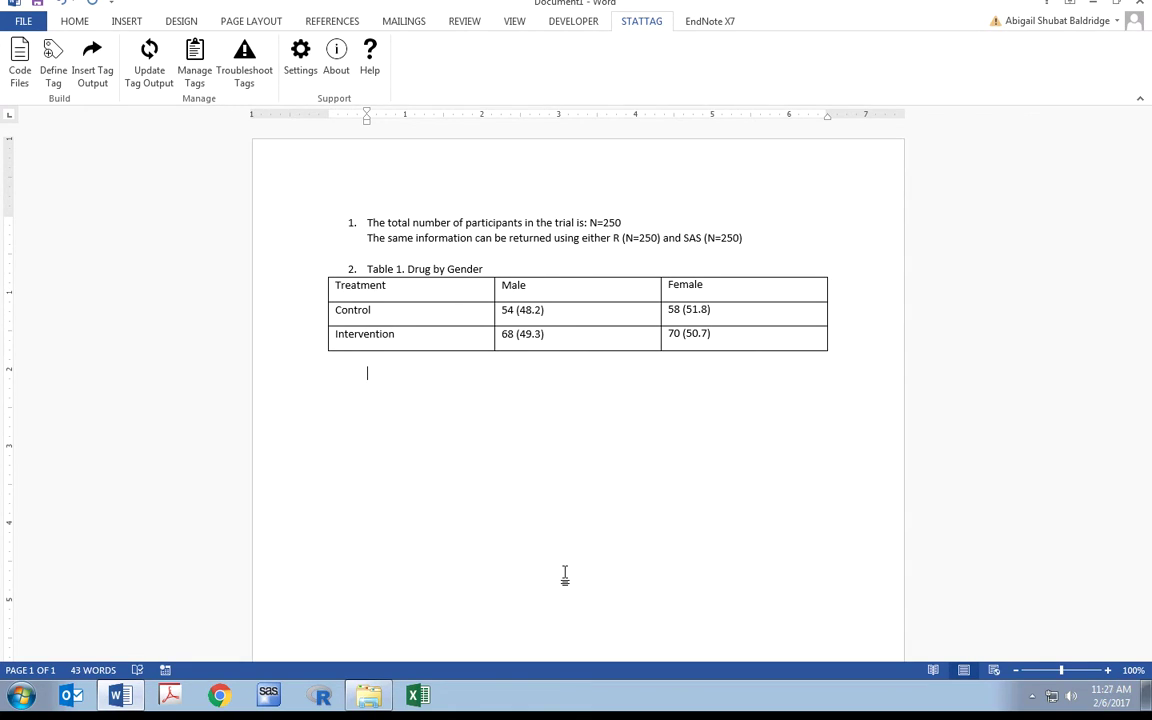
Add a third numbered item below the table reading "Figure 1. Drug by Blood Pressure Difference" with an unnumbered blank line beneath it.
type("3. Figure 1. ")
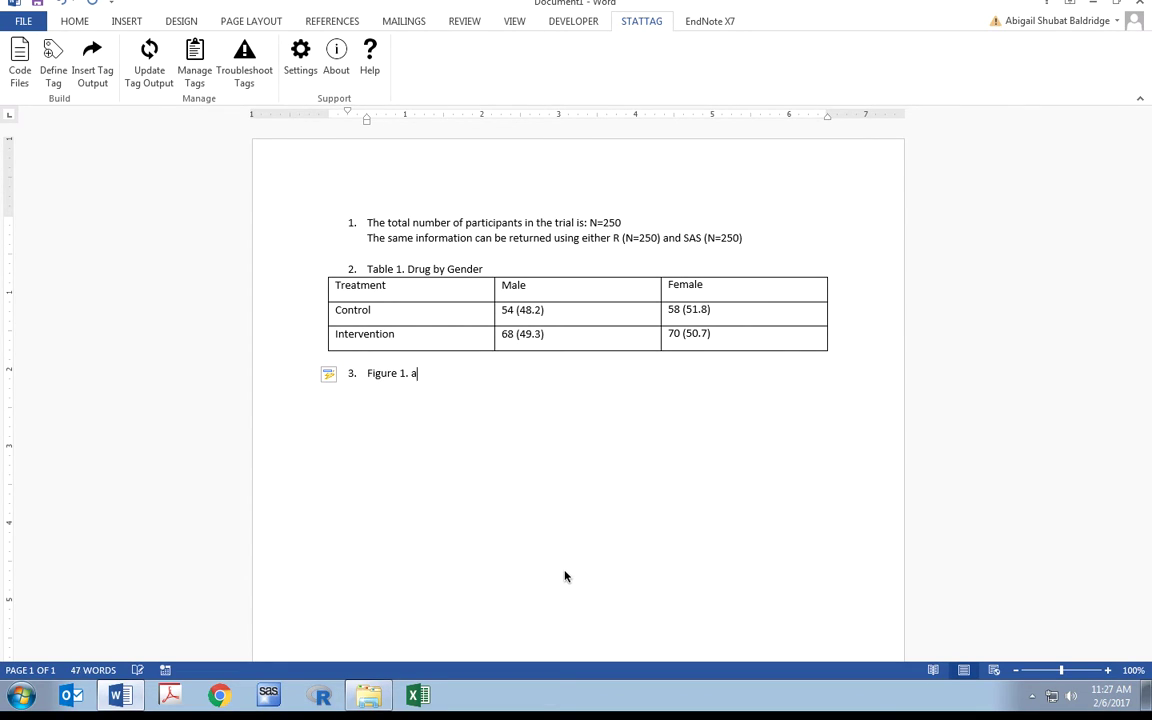
type("Drug by Blodd Pressure Difference")
left_click(472, 373)
key("BackSpace")
type("o")
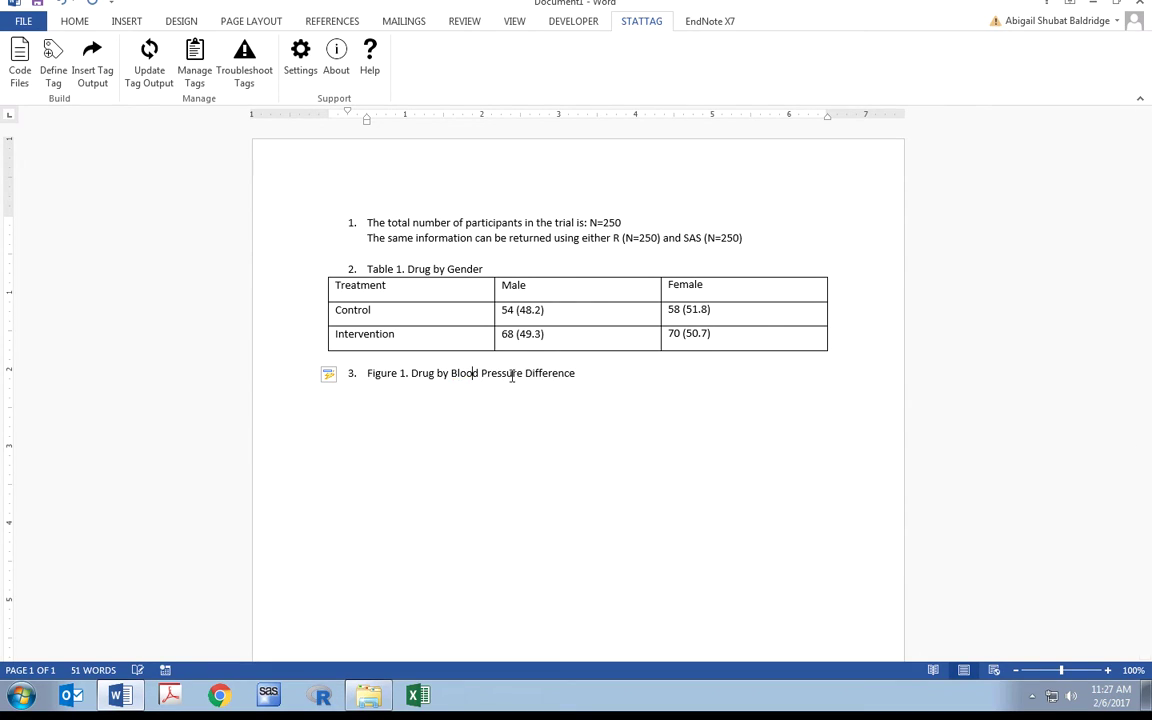
left_click(586, 375)
key("Return")
key("BackSpace")
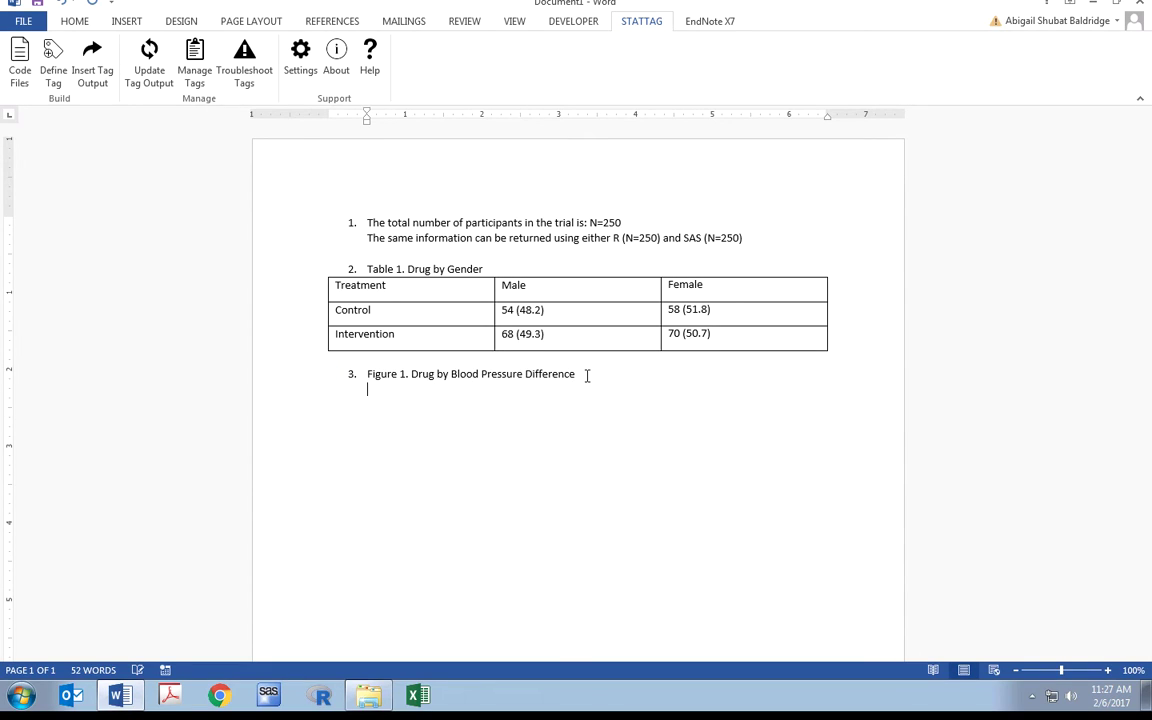
Define a Figure result tag named Figure 1 on the pdf boxplot block, lines 44 to 46 of R Example.R, and insert its output.
left_click(53, 78)
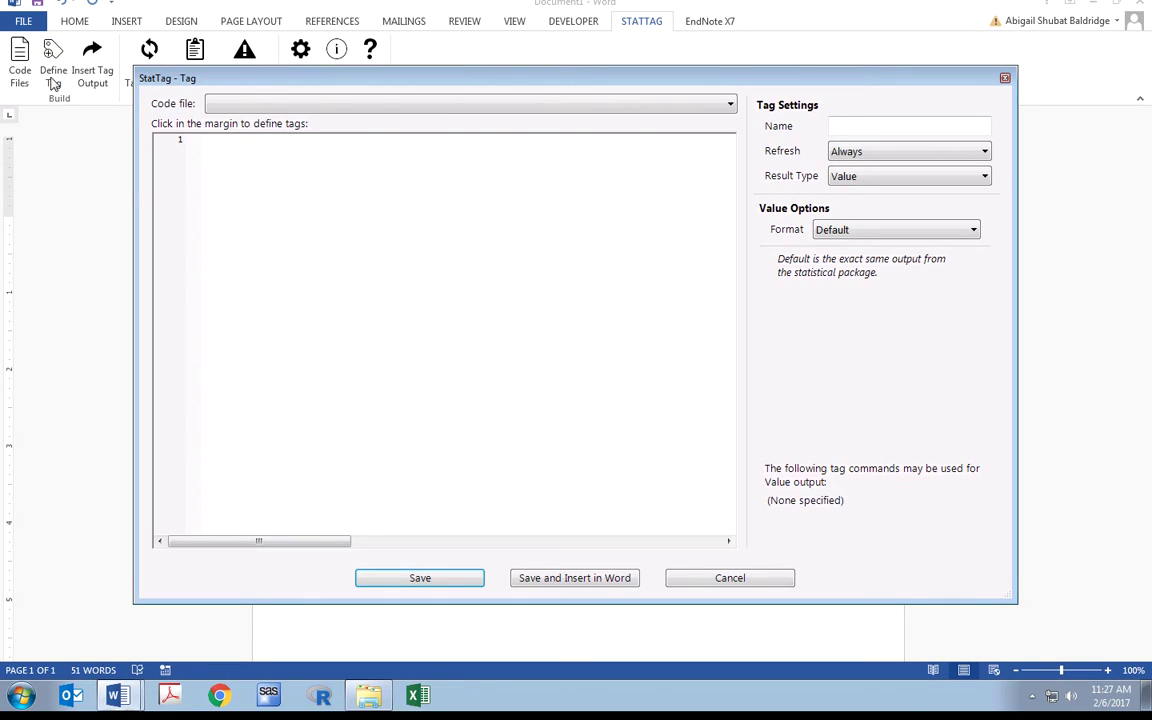
left_click(298, 104)
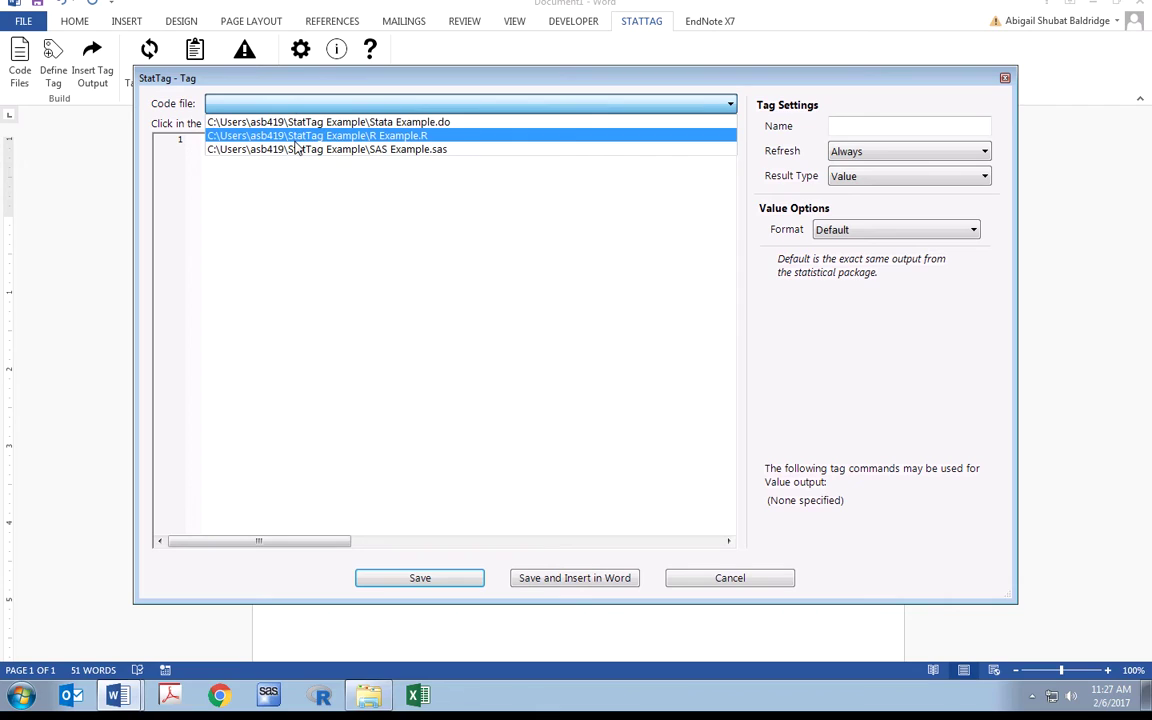
left_click(296, 137)
left_click(864, 128)
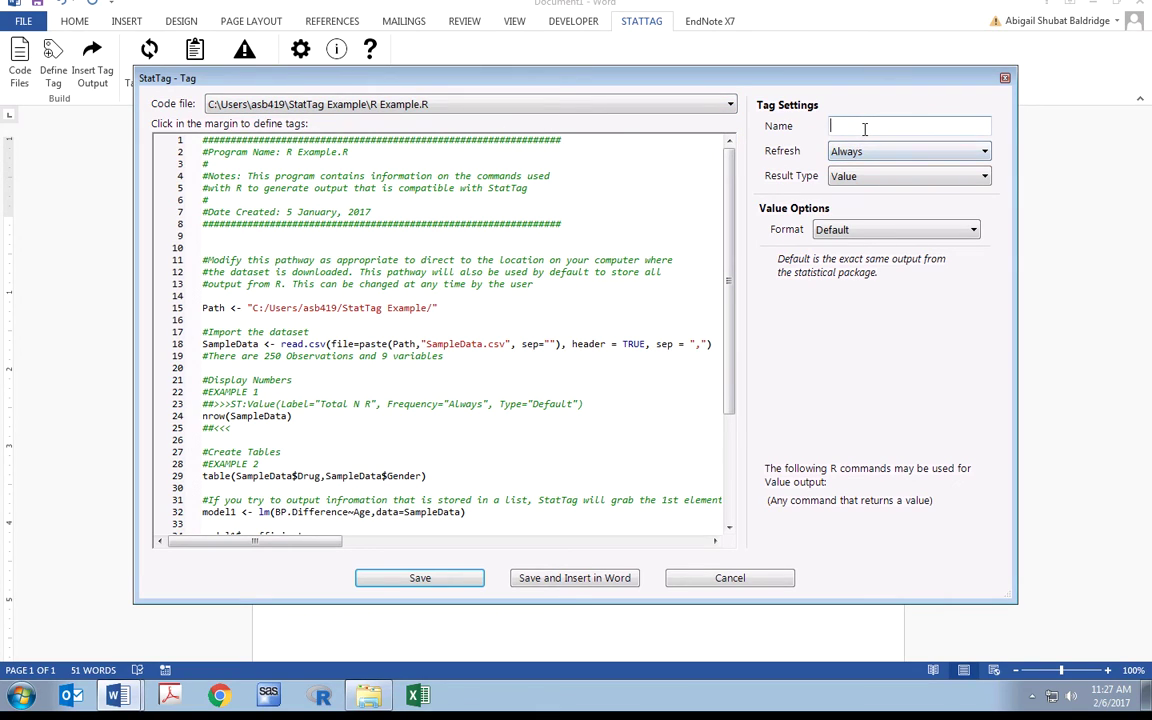
type("Figure 1")
left_click(955, 176)
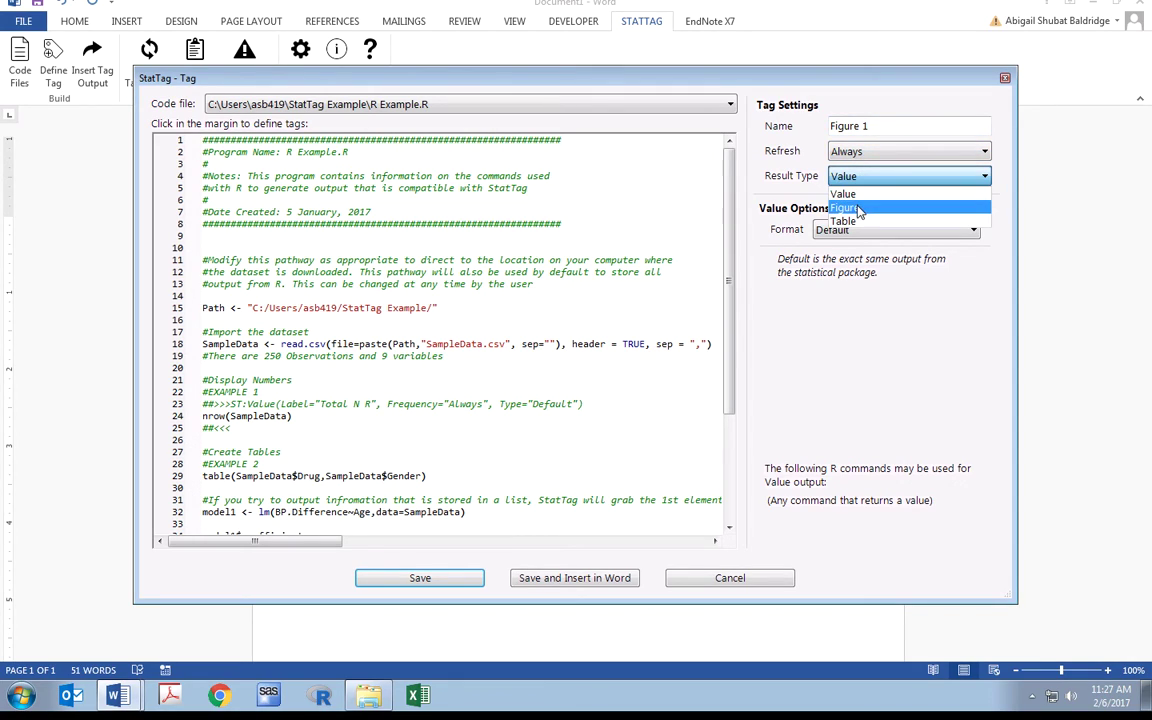
left_click(858, 208)
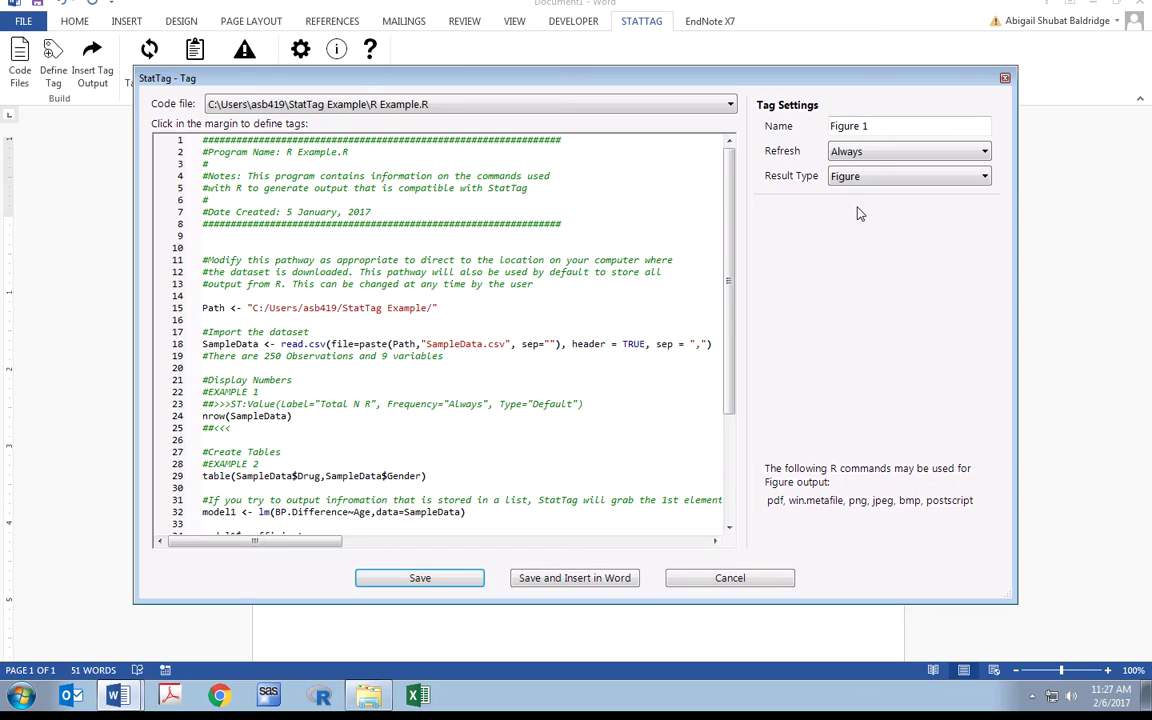
scroll(707, 295, "down", 4)
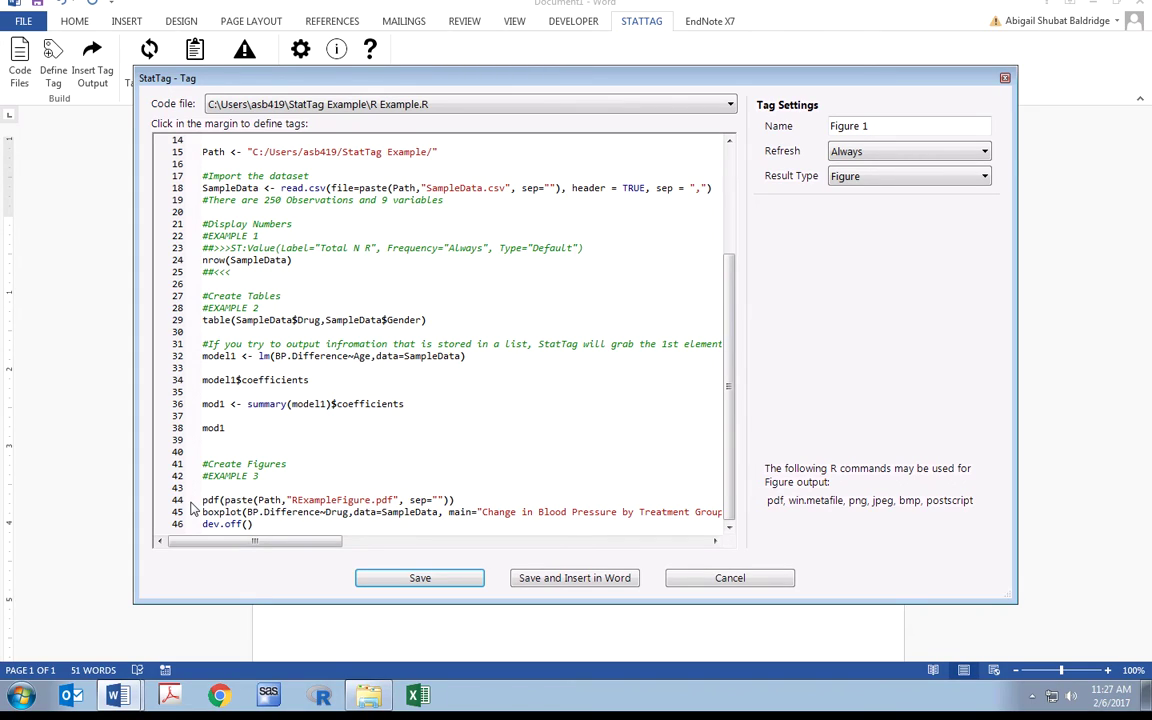
left_click_drag(192, 500, 196, 531)
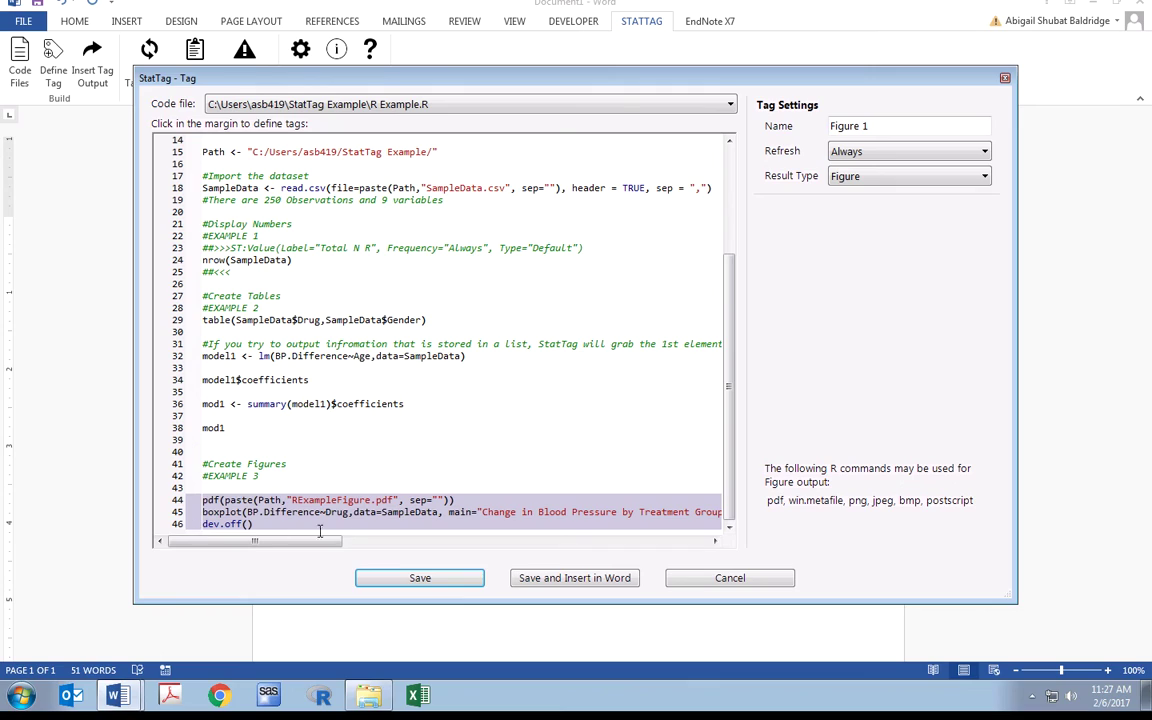
left_click(535, 574)
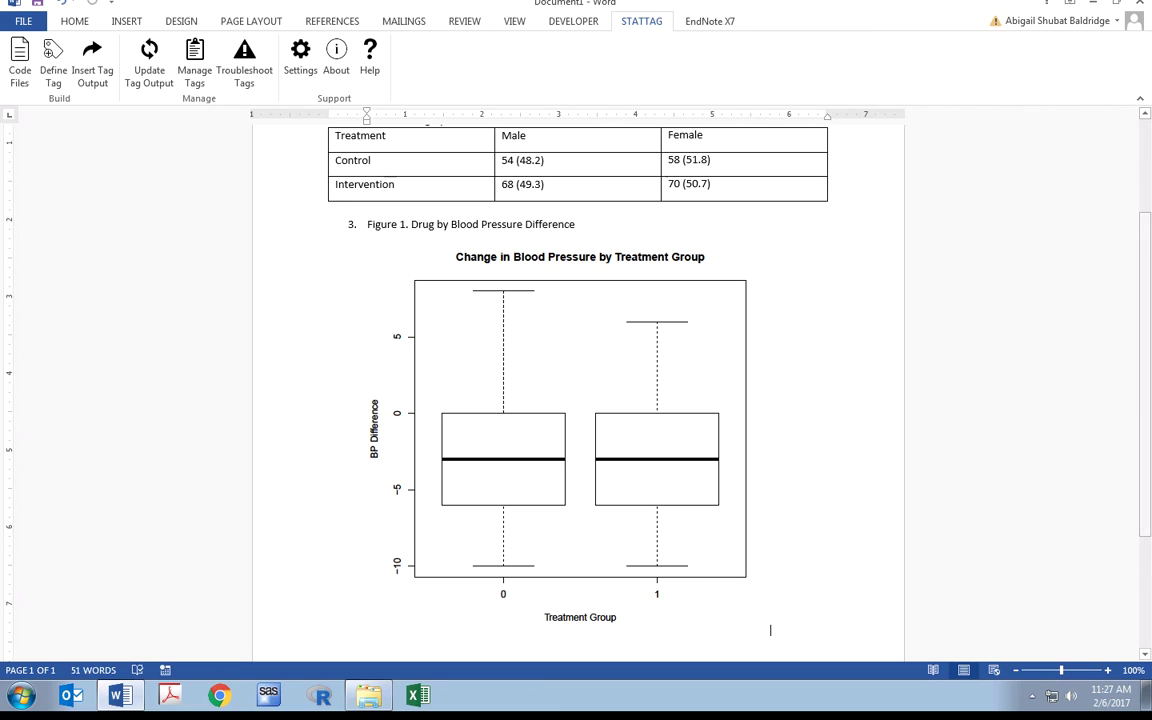
scroll(1145, 408, "up", 2)
scroll(1145, 408, "up", 1)
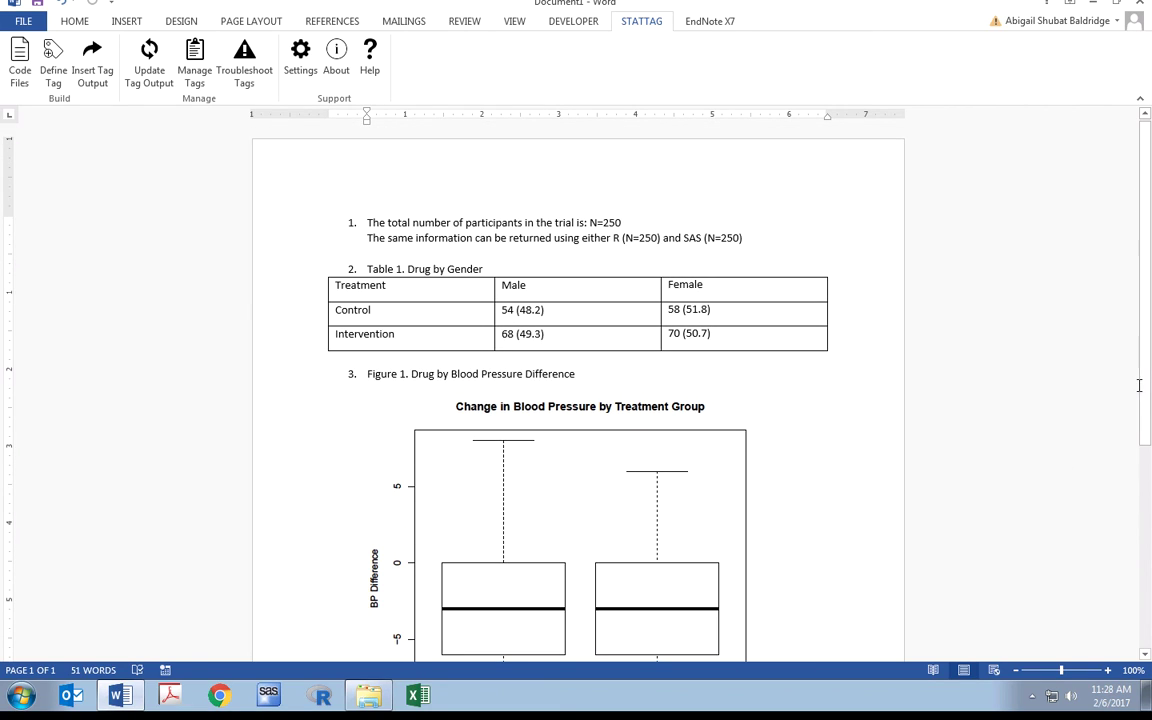